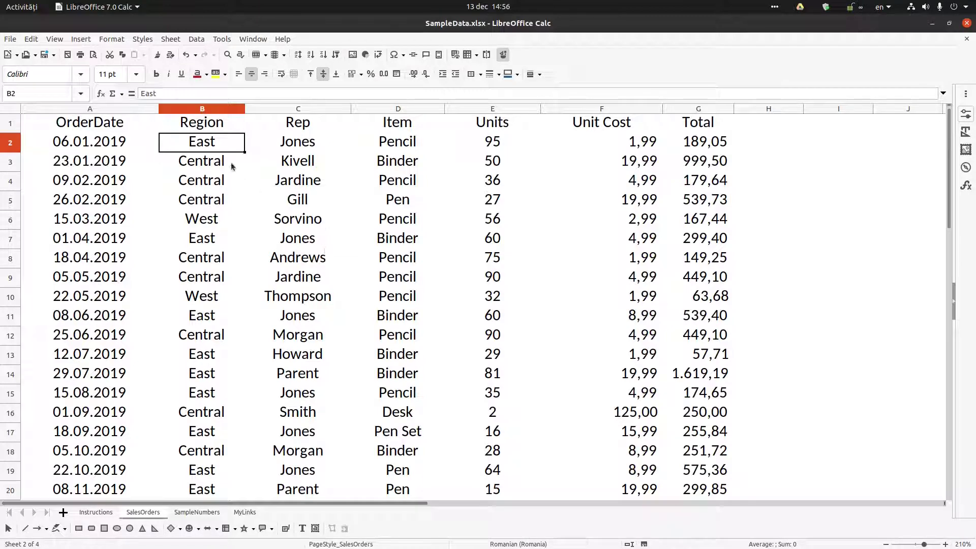
Freeze row 1 and column A in place, then unfreeze them again.
{"action": "left_click", "coordinate": [55, 40]}
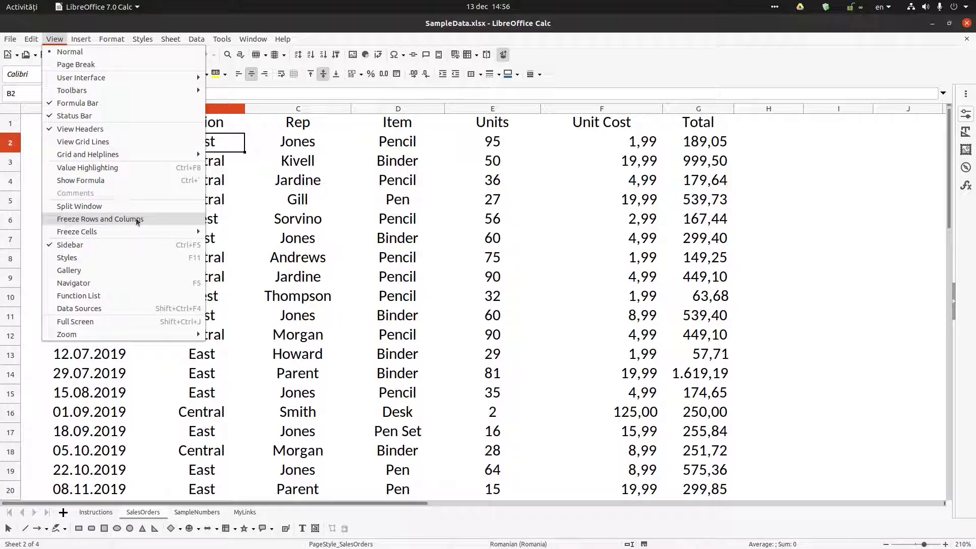
{"action": "left_click", "coordinate": [148, 219]}
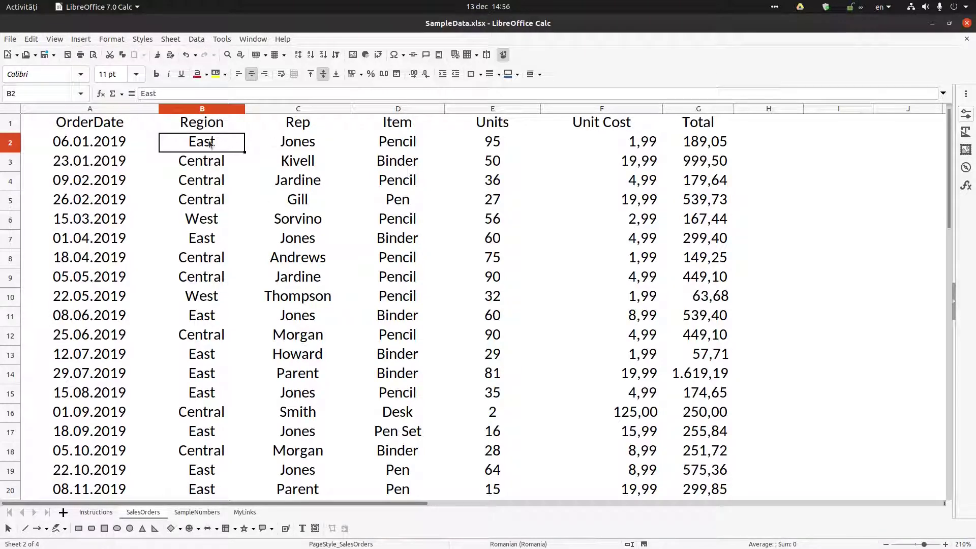
{"action": "left_click", "coordinate": [55, 39]}
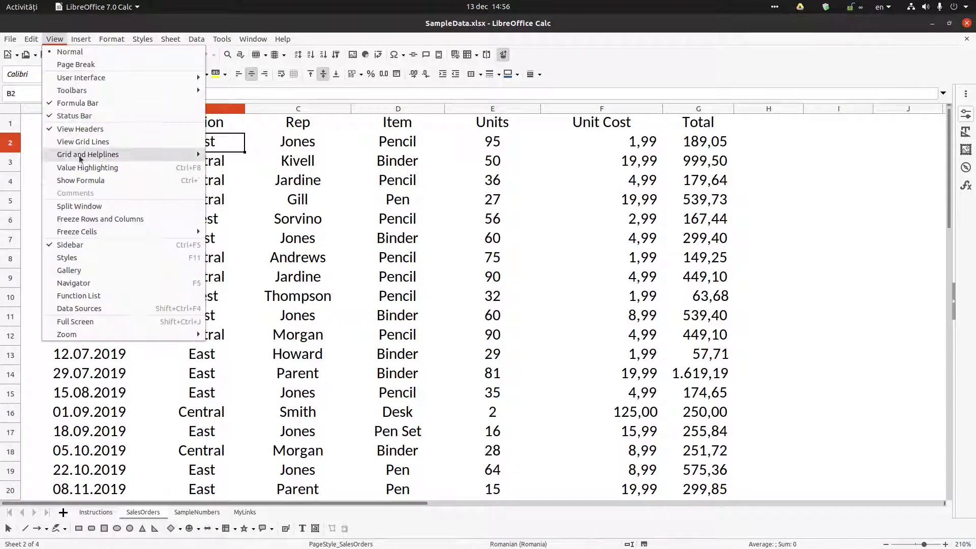
{"action": "left_click", "coordinate": [100, 219]}
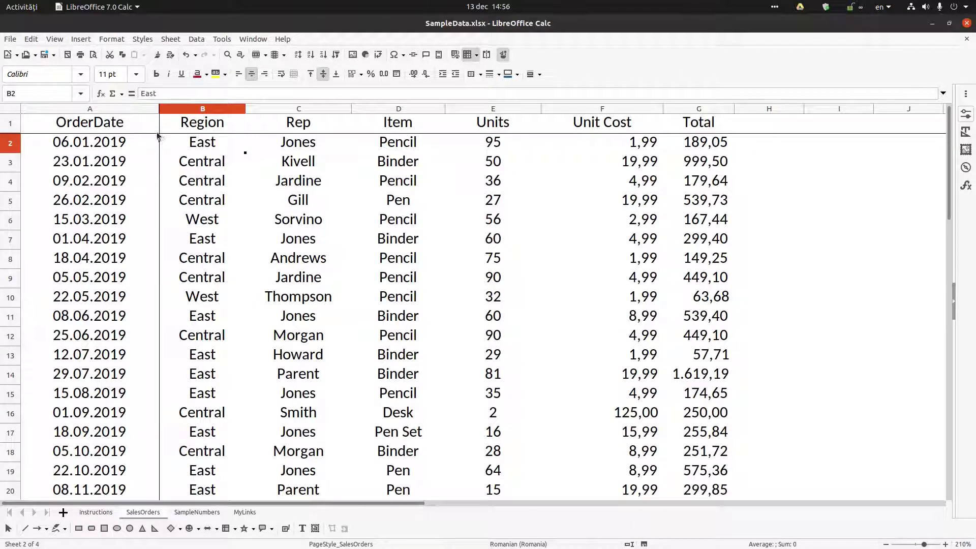
{"action": "left_click", "coordinate": [55, 40]}
{"action": "left_click", "coordinate": [87, 219]}
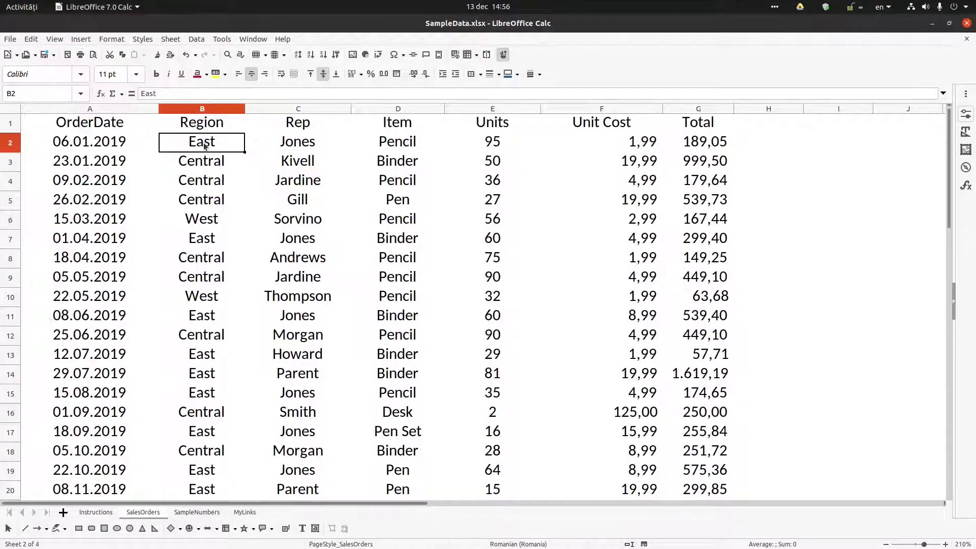
Select row 2 and split the window above it.
{"action": "left_click", "coordinate": [250, 189]}
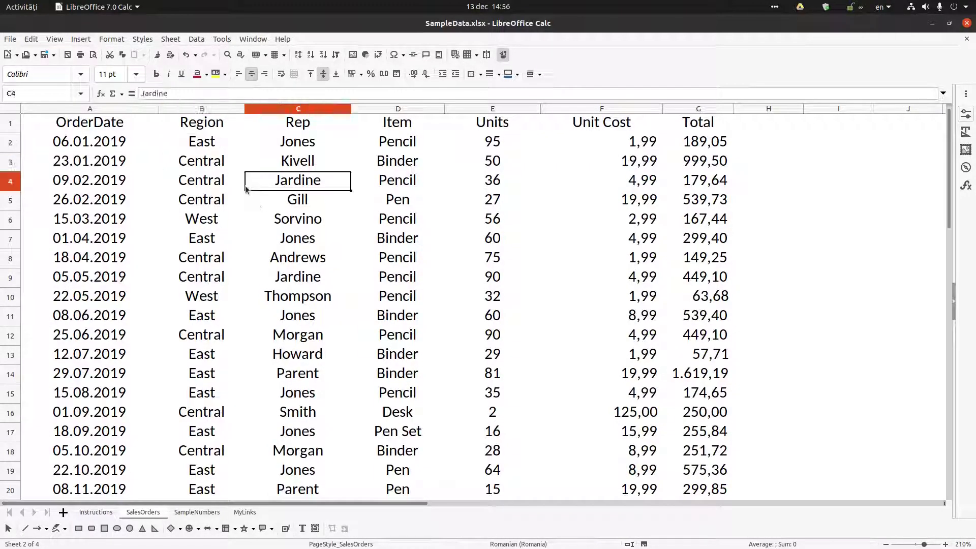
{"action": "left_click", "coordinate": [14, 125]}
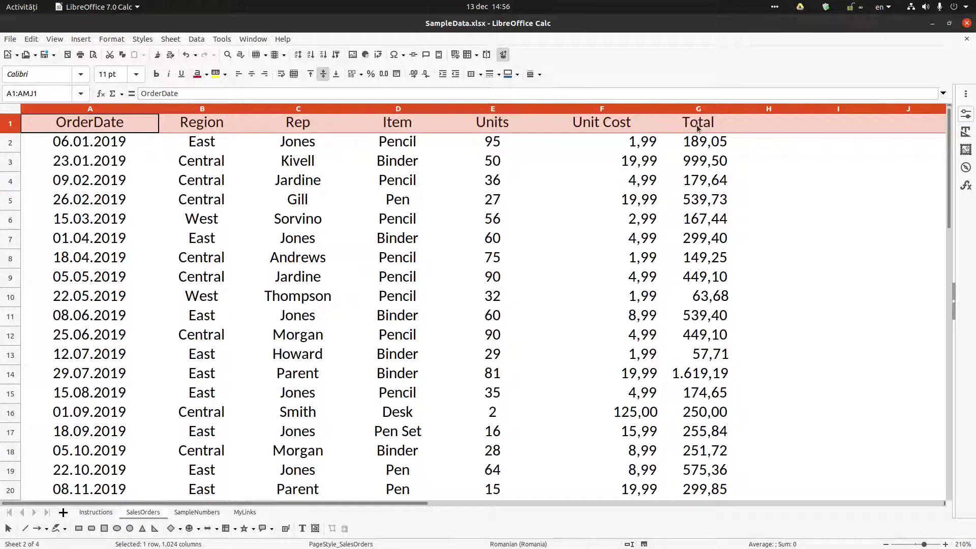
{"action": "left_click", "coordinate": [632, 125]}
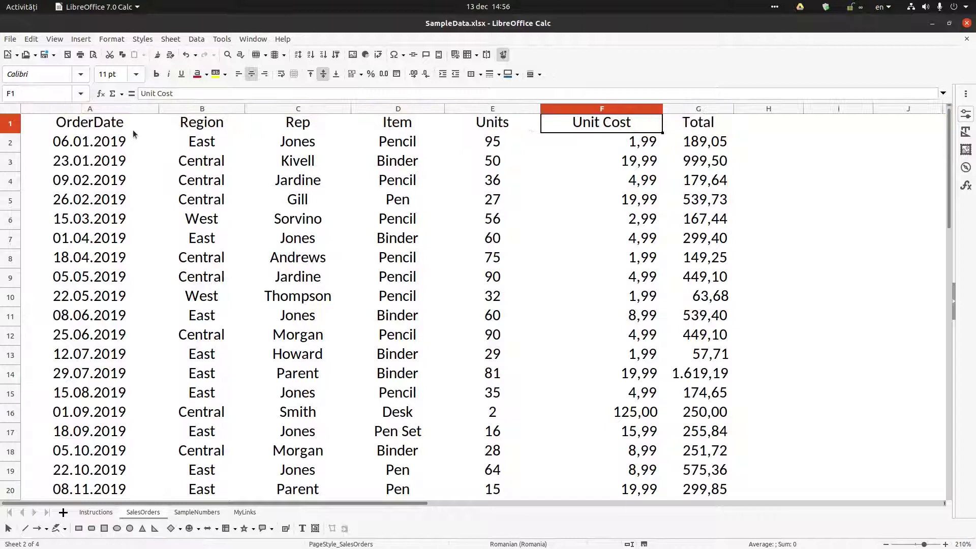
{"action": "left_click", "coordinate": [99, 125]}
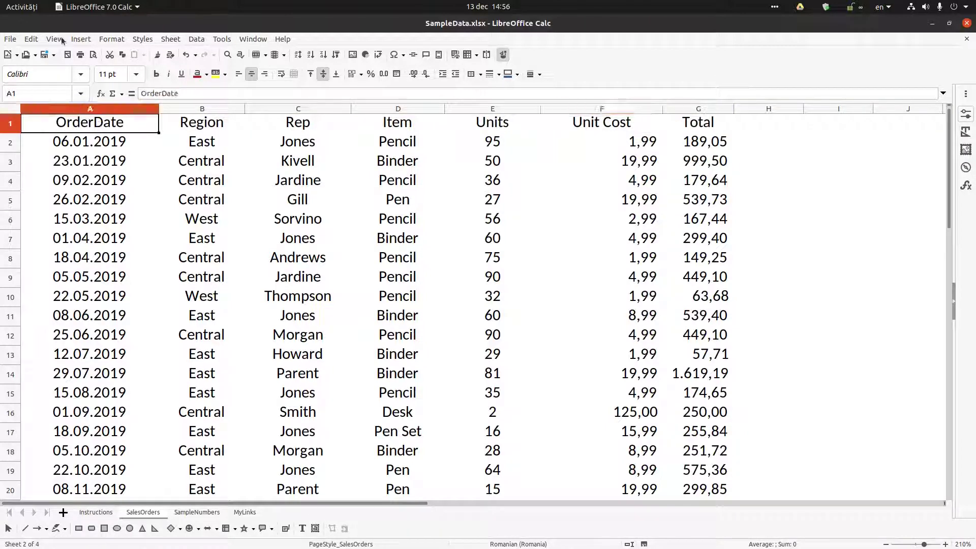
{"action": "left_click", "coordinate": [10, 123]}
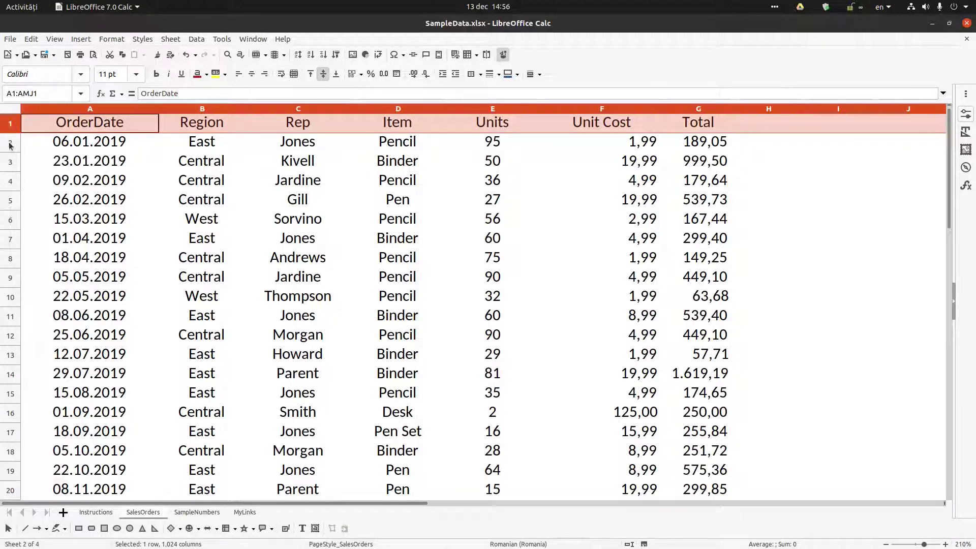
{"action": "left_click", "coordinate": [10, 145]}
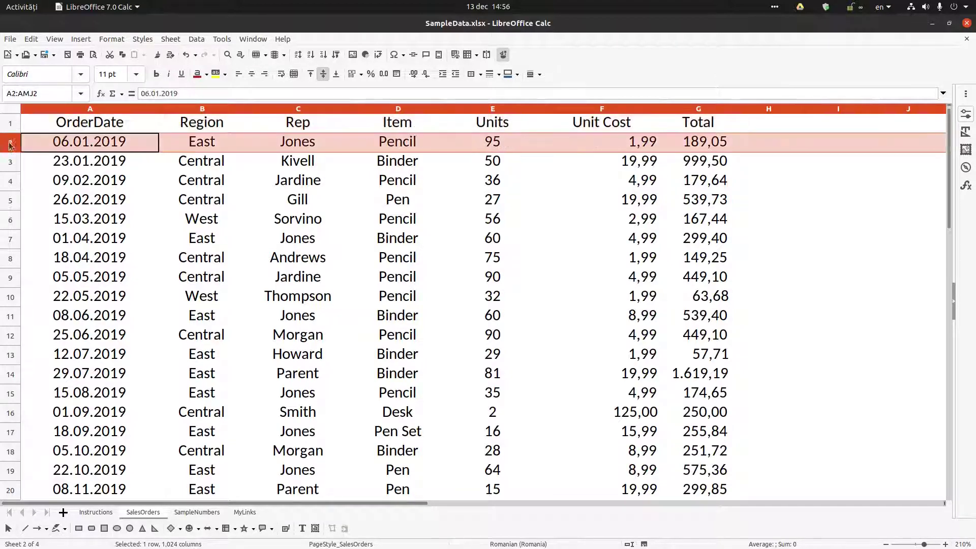
{"action": "left_click", "coordinate": [60, 40]}
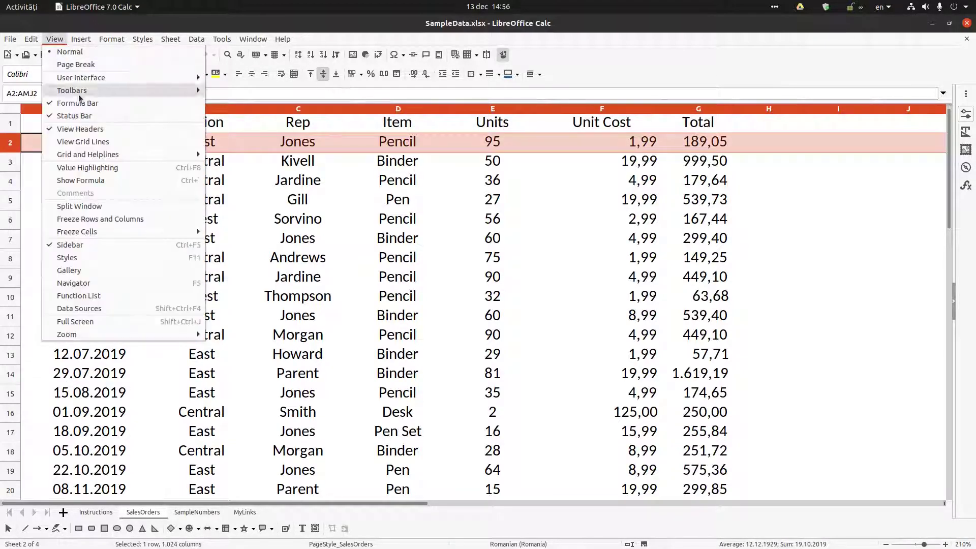
{"action": "left_click", "coordinate": [96, 208]}
Scroll the panes from cell C3, then drag away the split below row 1.
{"action": "left_click", "coordinate": [272, 163]}
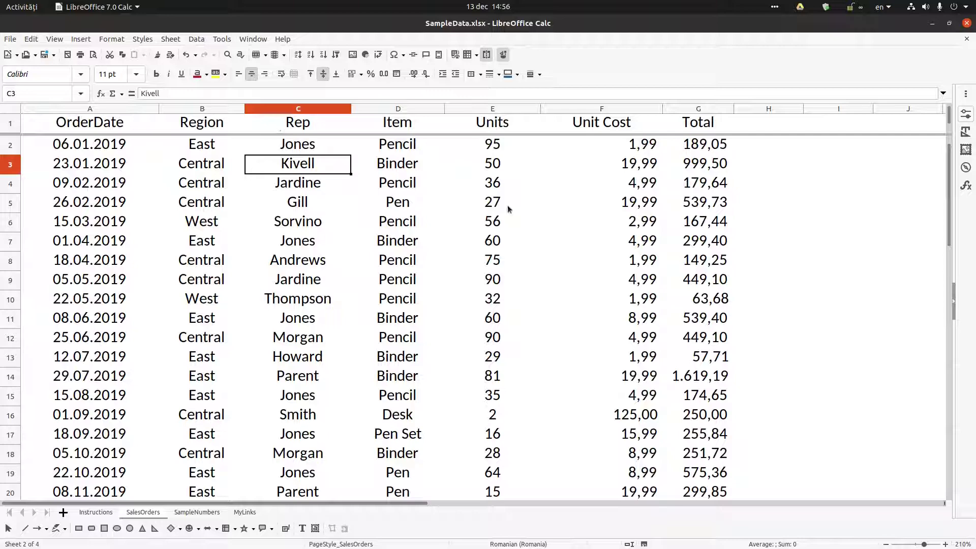
{"action": "scroll", "coordinate": [413, 206], "scroll_direction": "down", "scroll_amount": 12}
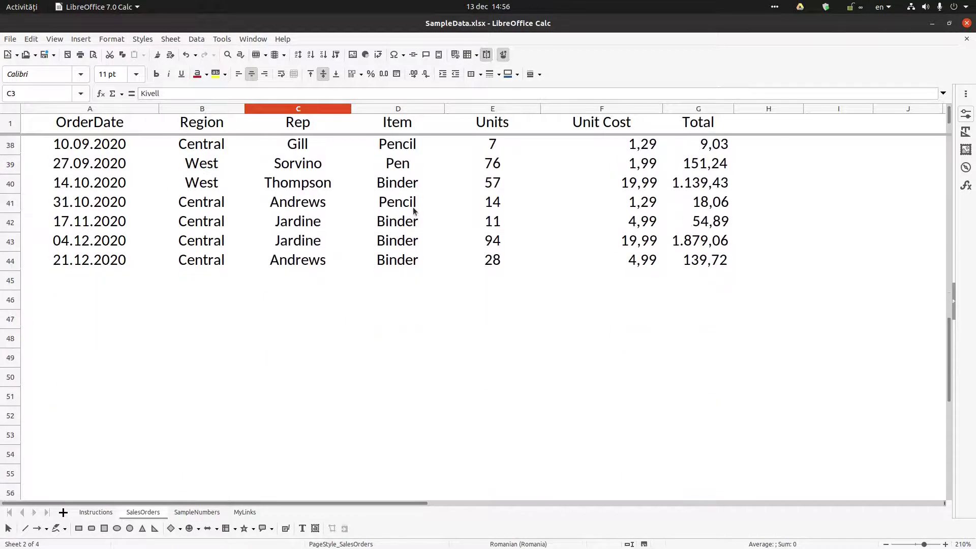
{"action": "scroll", "coordinate": [413, 210], "scroll_direction": "up", "scroll_amount": 4}
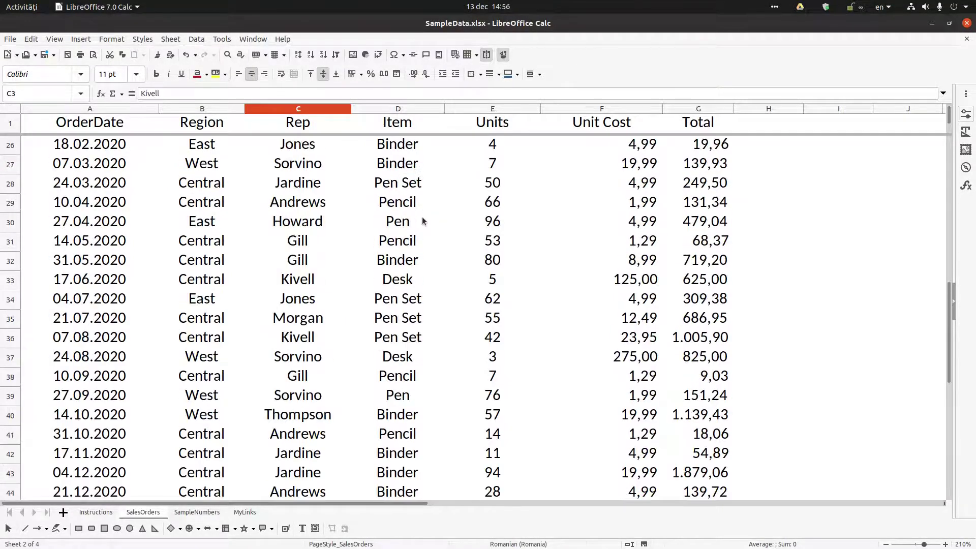
{"action": "scroll", "coordinate": [422, 221], "scroll_direction": "up", "scroll_amount": 5}
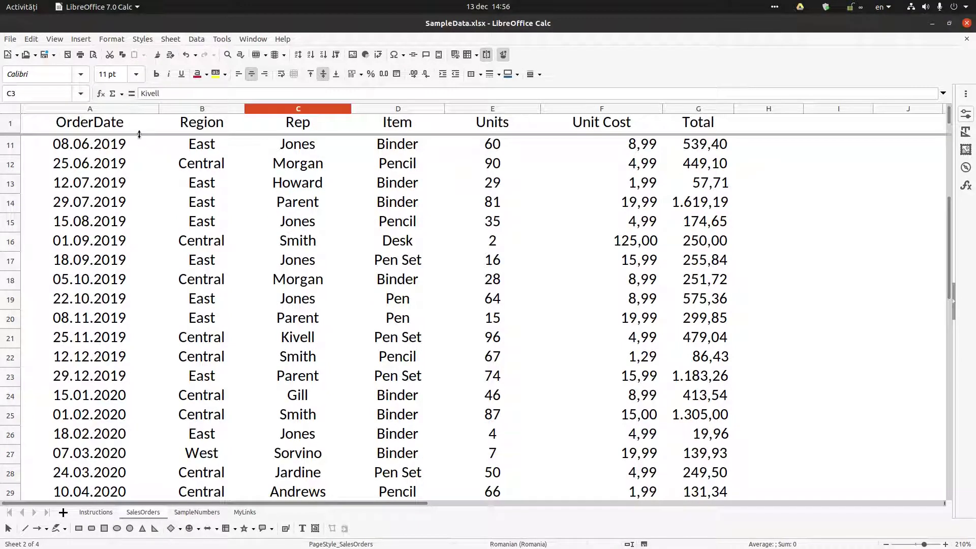
{"action": "left_click_drag", "start_coordinate": [139, 134], "coordinate": [132, 118]}
Select column C and split the window to the left of it.
{"action": "left_click", "coordinate": [129, 109]}
{"action": "left_click", "coordinate": [183, 108]}
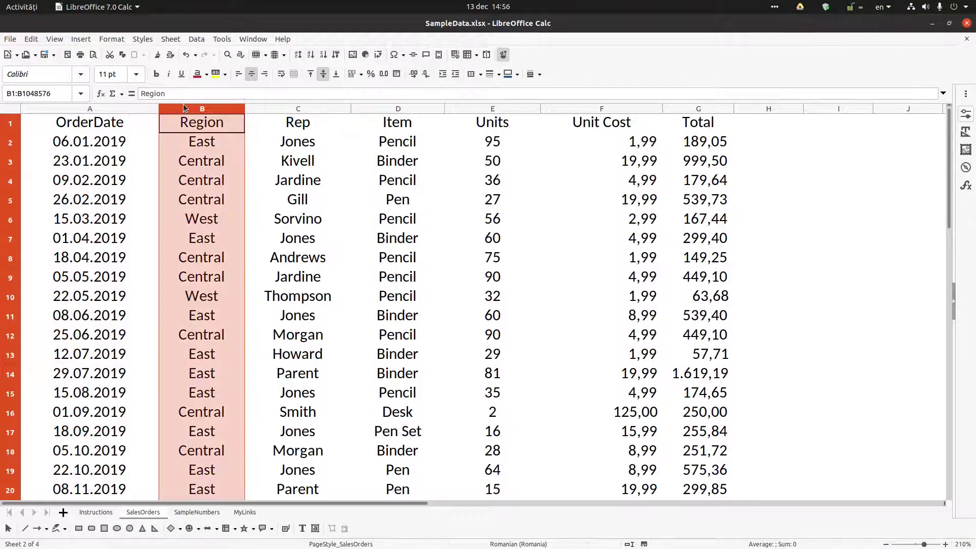
{"action": "left_click", "coordinate": [145, 109]}
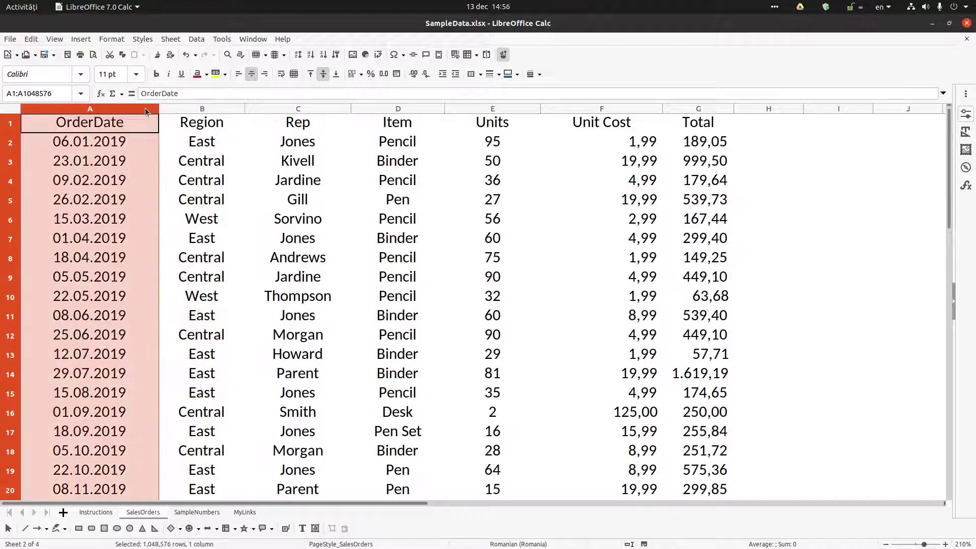
{"action": "left_click", "coordinate": [300, 110]}
{"action": "left_click", "coordinate": [54, 39]}
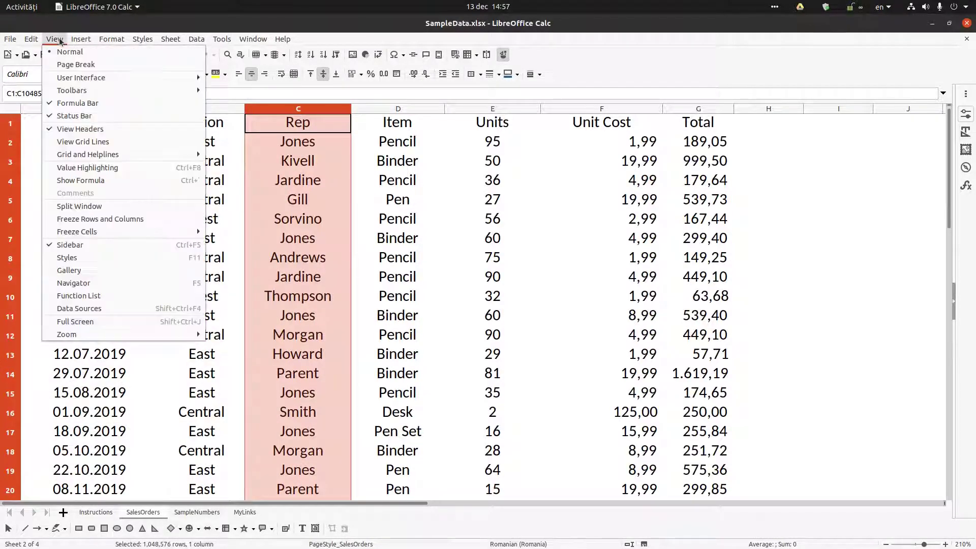
{"action": "left_click", "coordinate": [97, 206]}
Scroll the right pane to column G and pick row 7 cells G7, B7 and A7.
{"action": "double_click", "coordinate": [290, 180]}
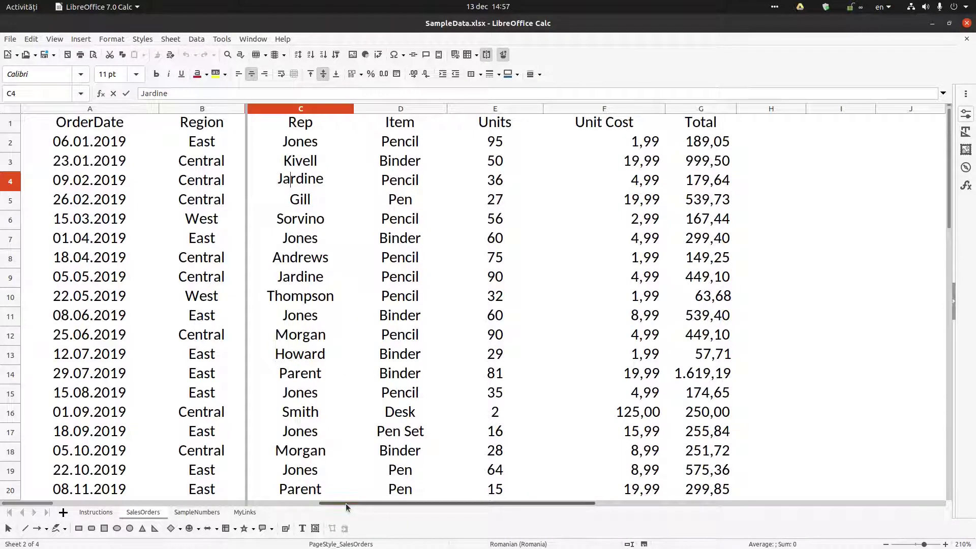
{"action": "left_click_drag", "start_coordinate": [346, 504], "coordinate": [515, 504]}
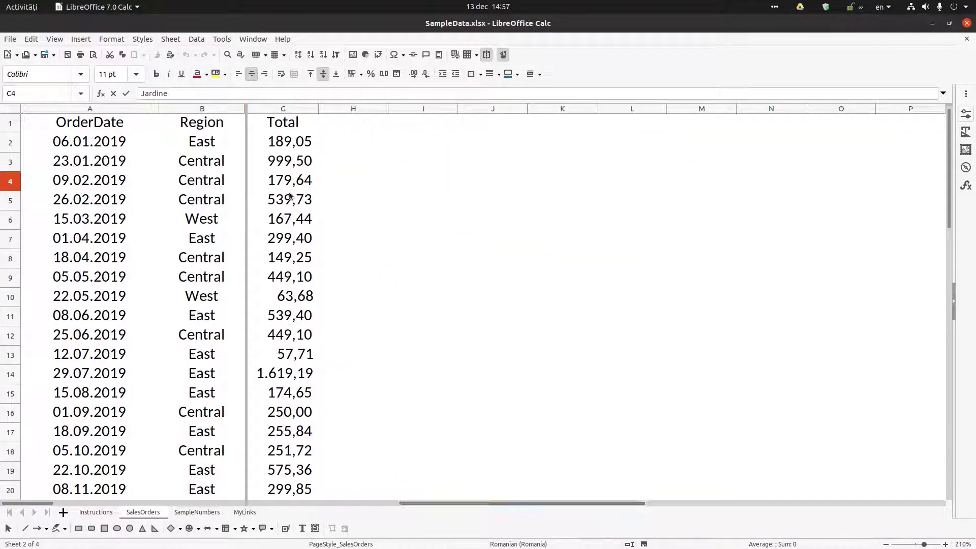
{"action": "left_click", "coordinate": [300, 241]}
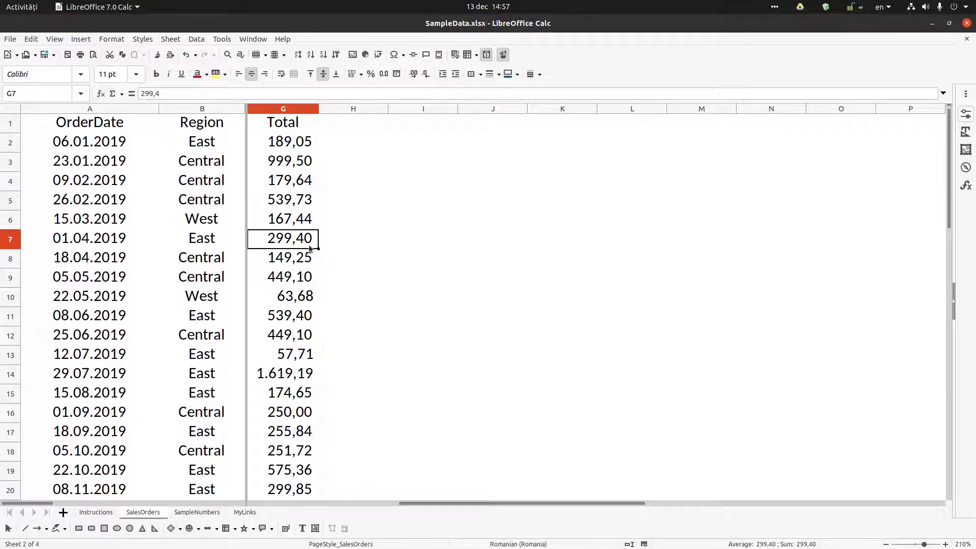
{"action": "left_click", "coordinate": [227, 241]}
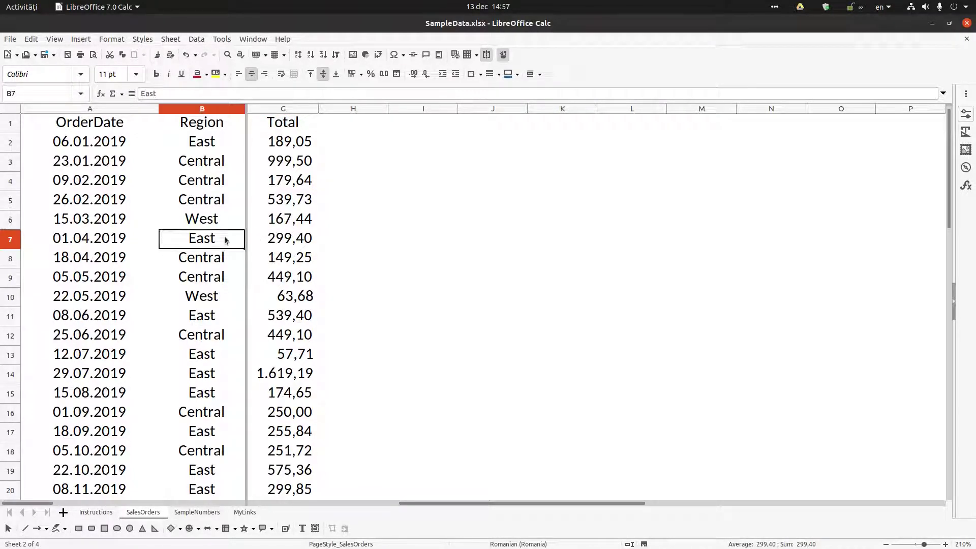
{"action": "left_click", "coordinate": [101, 241]}
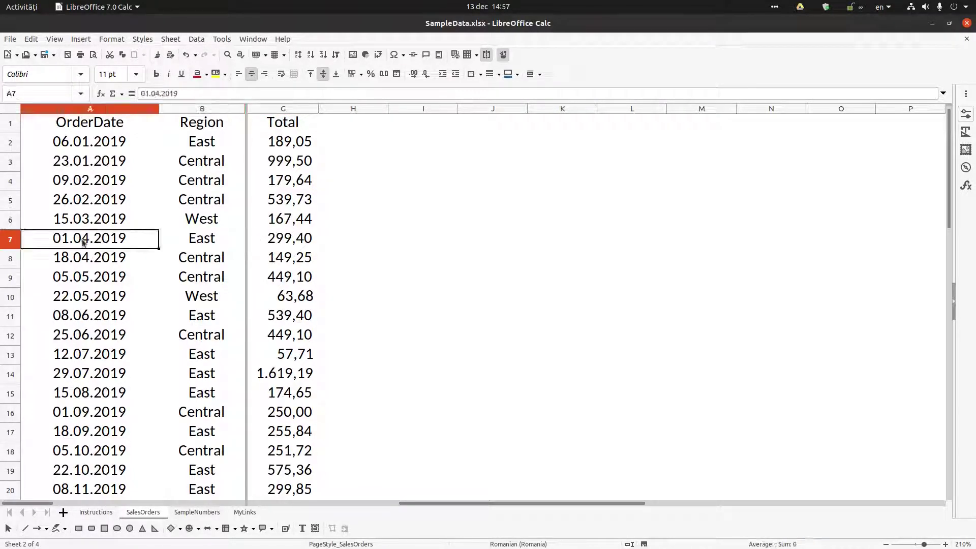
{"action": "left_click", "coordinate": [196, 245]}
{"action": "left_click", "coordinate": [287, 241]}
Step along row 7 with arrow keys, then double-click the vertical split line to remove it.
{"action": "key", "text": "Left"}
{"action": "key", "text": "Left"}
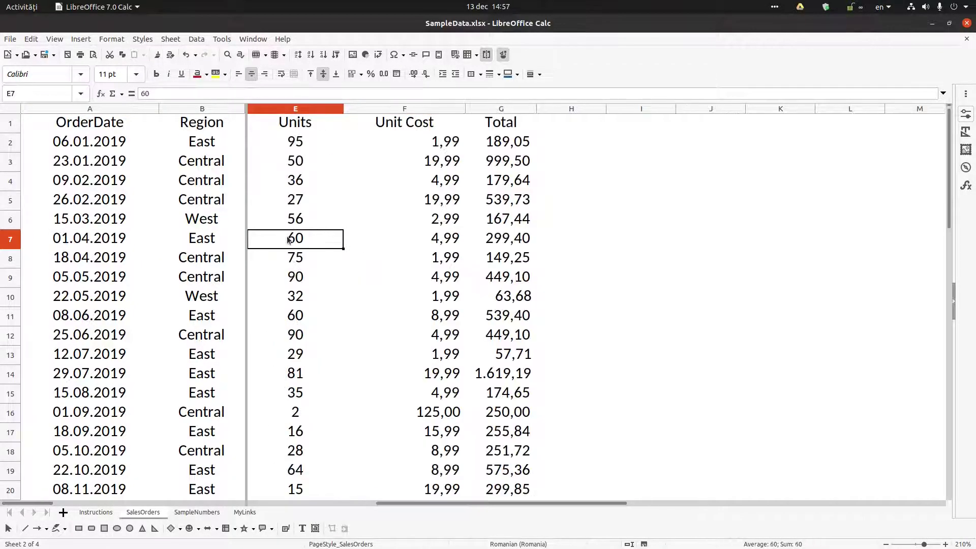
{"action": "key", "text": "Left"}
{"action": "key", "text": "Left"}
{"action": "key", "text": "Left"}
{"action": "key", "text": "Left"}
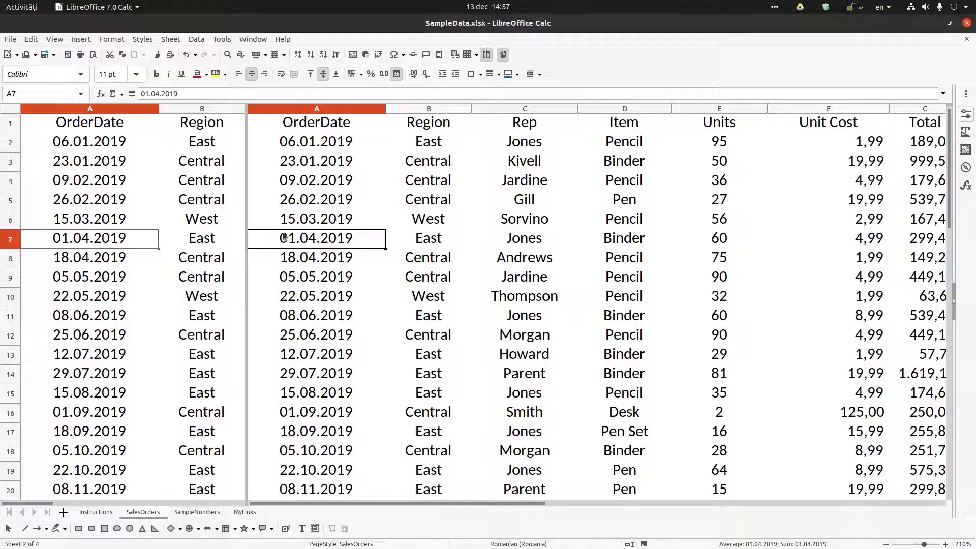
{"action": "key", "text": "Right"}
{"action": "key", "text": "Right"}
{"action": "key", "text": "Right"}
{"action": "key", "text": "Right"}
{"action": "key", "text": "Right"}
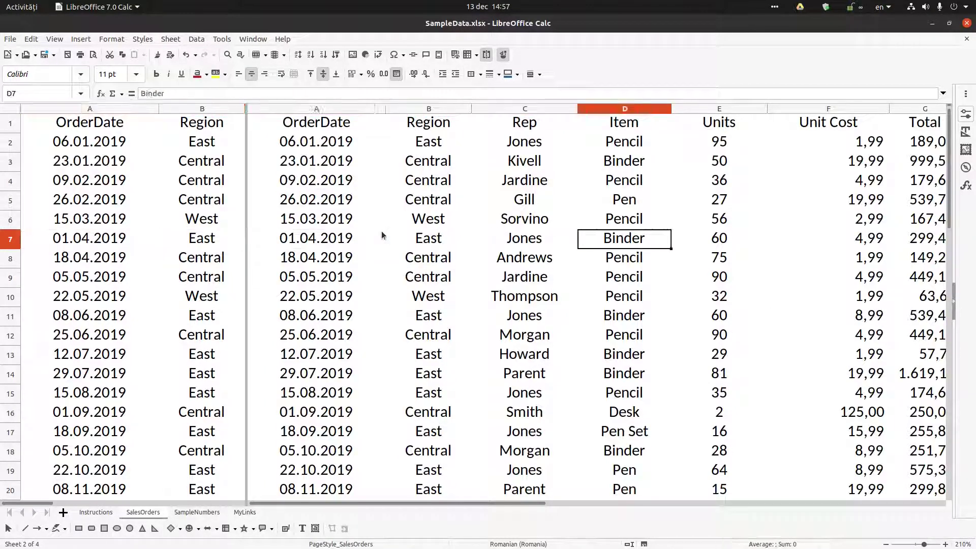
{"action": "key", "text": "Right"}
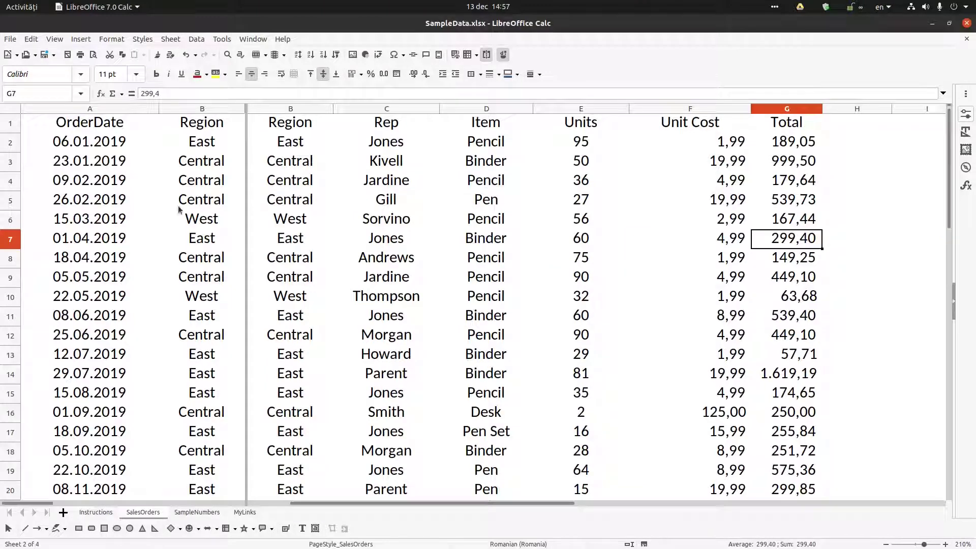
{"action": "double_click", "coordinate": [244, 203]}
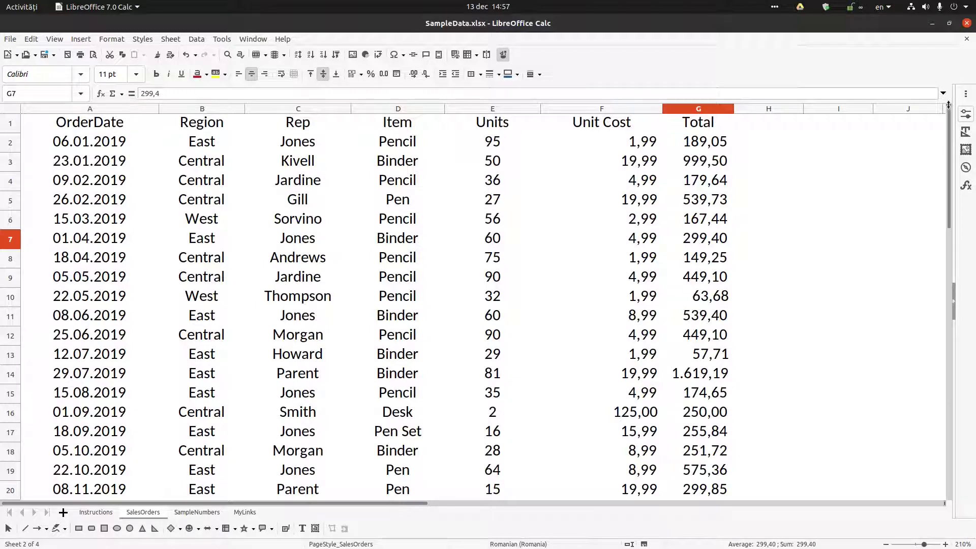
Drag splits below row 1 and after column C, then arrow-scroll the right pane to show Total beside Rep.
{"action": "left_click_drag", "start_coordinate": [948, 105], "coordinate": [937, 132]}
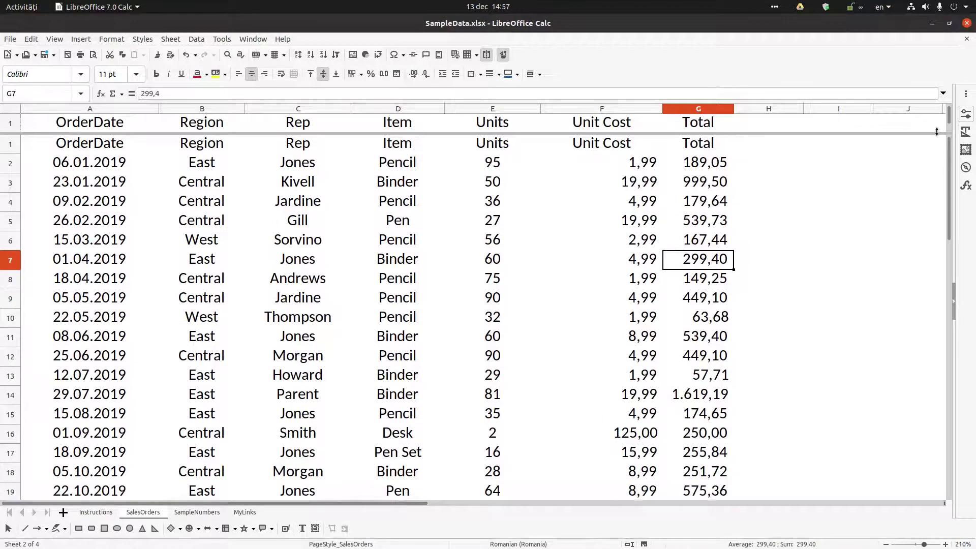
{"action": "left_click", "coordinate": [720, 125]}
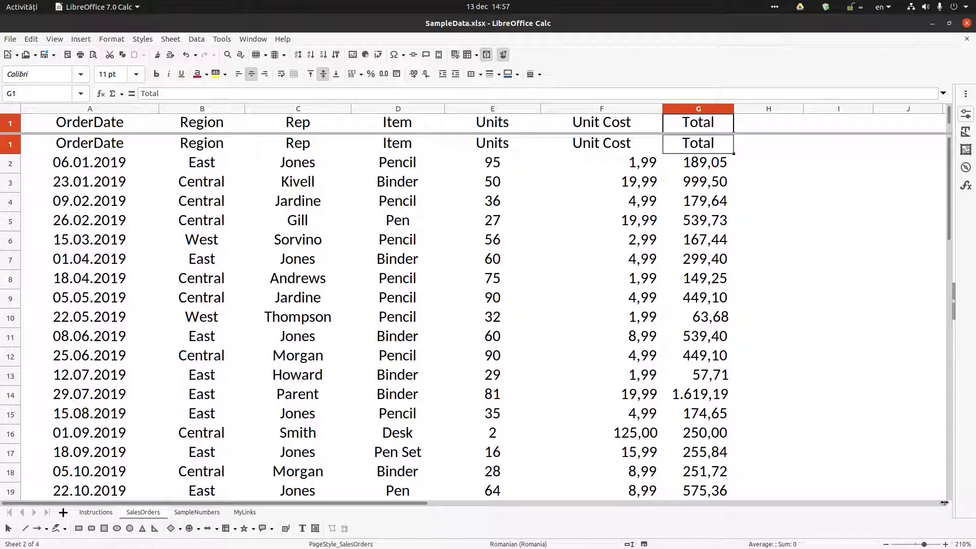
{"action": "left_click_drag", "start_coordinate": [944, 503], "coordinate": [368, 245]}
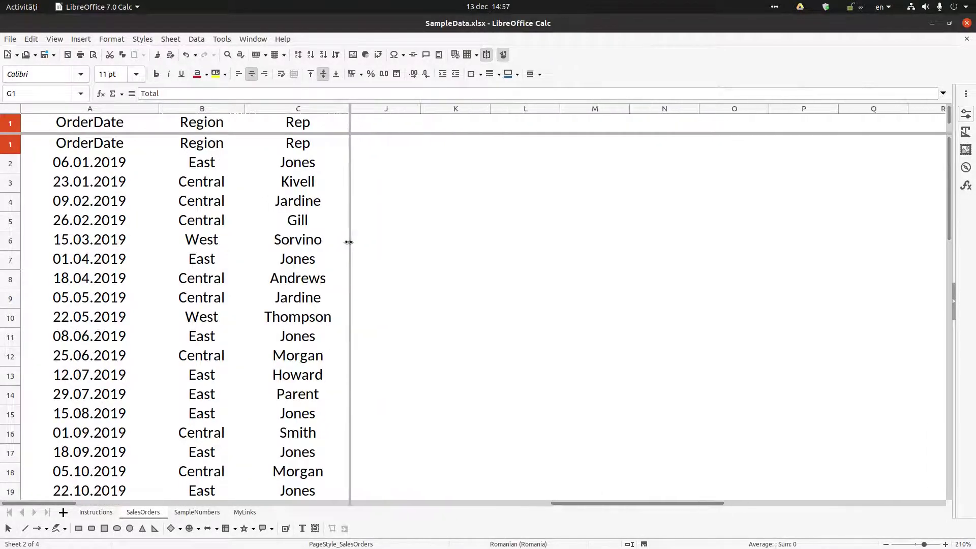
{"action": "left_click", "coordinate": [395, 246]}
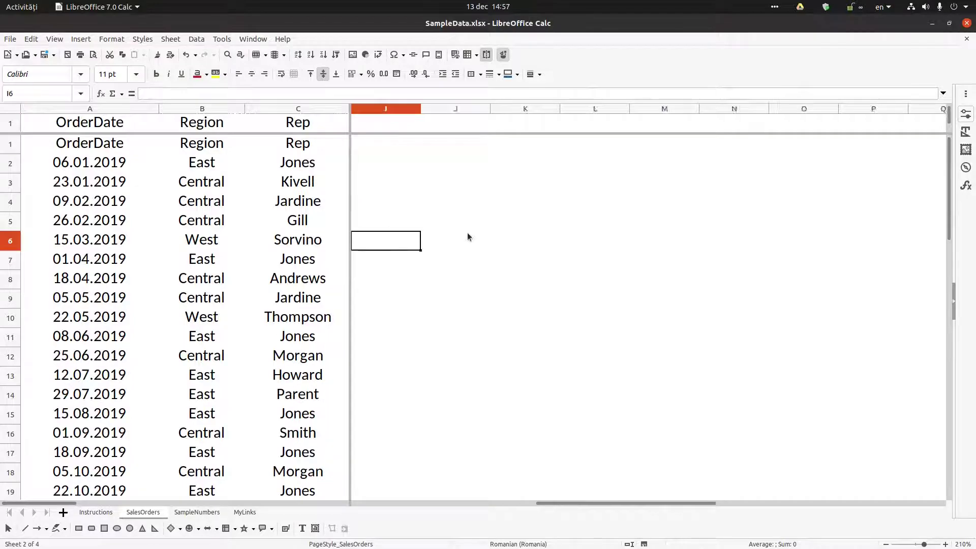
{"action": "key", "text": "Left"}
{"action": "key", "text": "Left"}
{"action": "key", "text": "Left"}
{"action": "key", "text": "Left"}
{"action": "key", "text": "Left"}
{"action": "key", "text": "Left"}
{"action": "key", "text": "Left"}
{"action": "key", "text": "Left"}
{"action": "key", "text": "Right"}
{"action": "key", "text": "Right"}
{"action": "key", "text": "Right"}
{"action": "key", "text": "Right"}
{"action": "key", "text": "Right"}
{"action": "key", "text": "Right"}
{"action": "key", "text": "Right"}
{"action": "key", "text": "Right"}
{"action": "key", "text": "Right"}
{"action": "key", "text": "Right"}
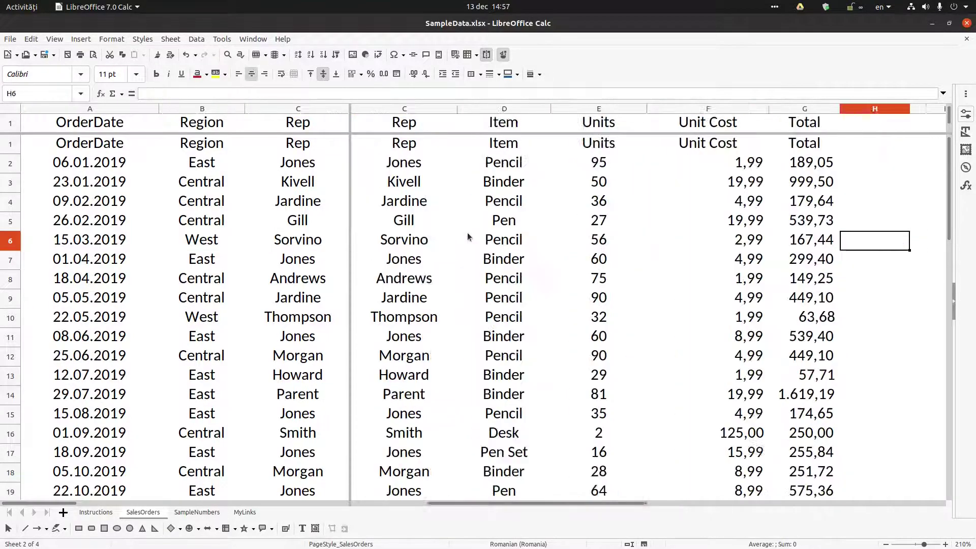
{"action": "key", "text": "Left"}
{"action": "key", "text": "Left"}
{"action": "key", "text": "Left"}
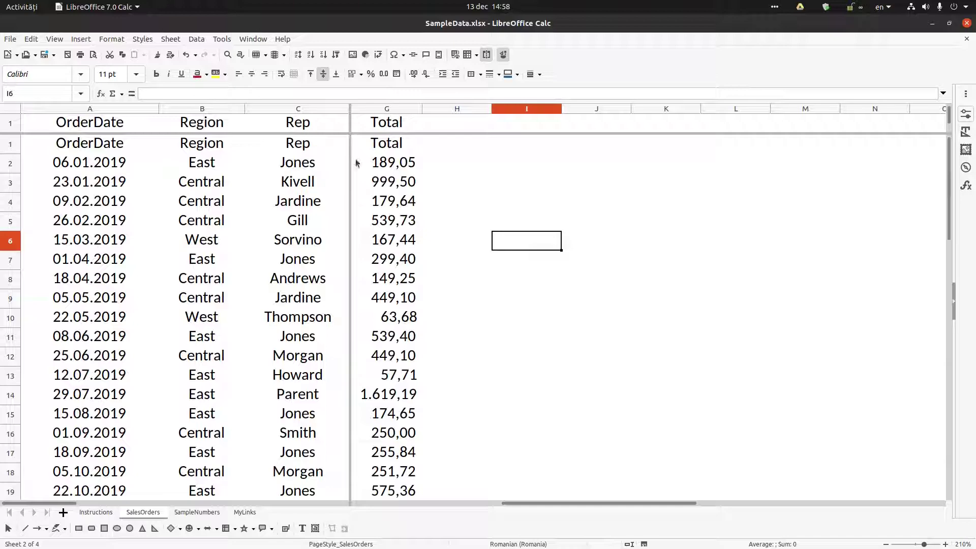
Double-click the split line to remove both splits, then select columns A–B and row 1.
{"action": "double_click", "coordinate": [356, 134]}
{"action": "double_click", "coordinate": [350, 138]}
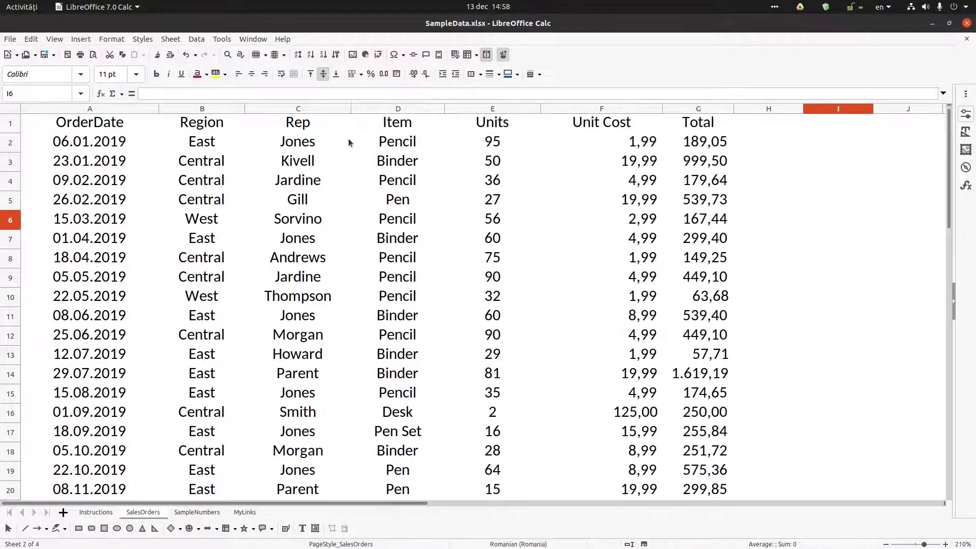
{"action": "left_click", "coordinate": [142, 124]}
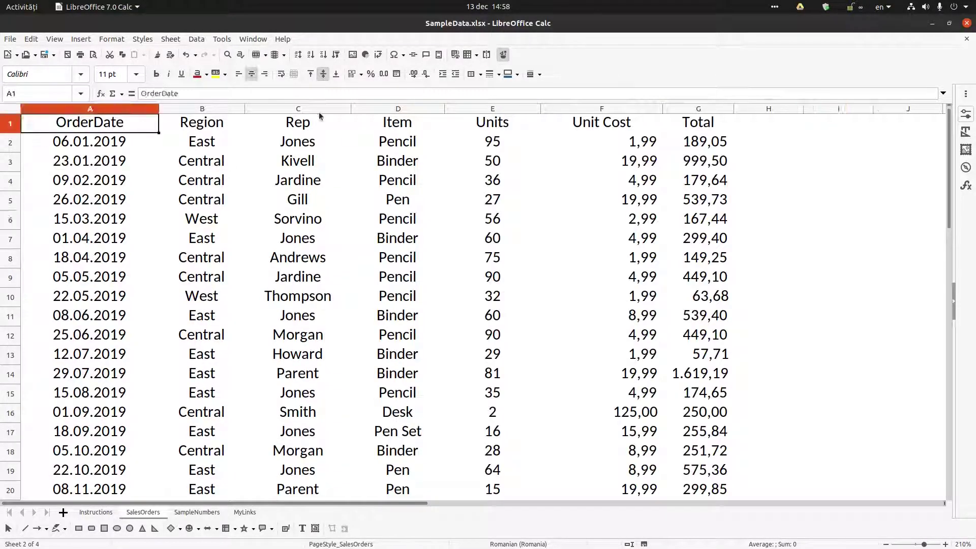
{"action": "left_click", "coordinate": [145, 107]}
{"action": "left_click", "coordinate": [176, 107], "text": "shift"}
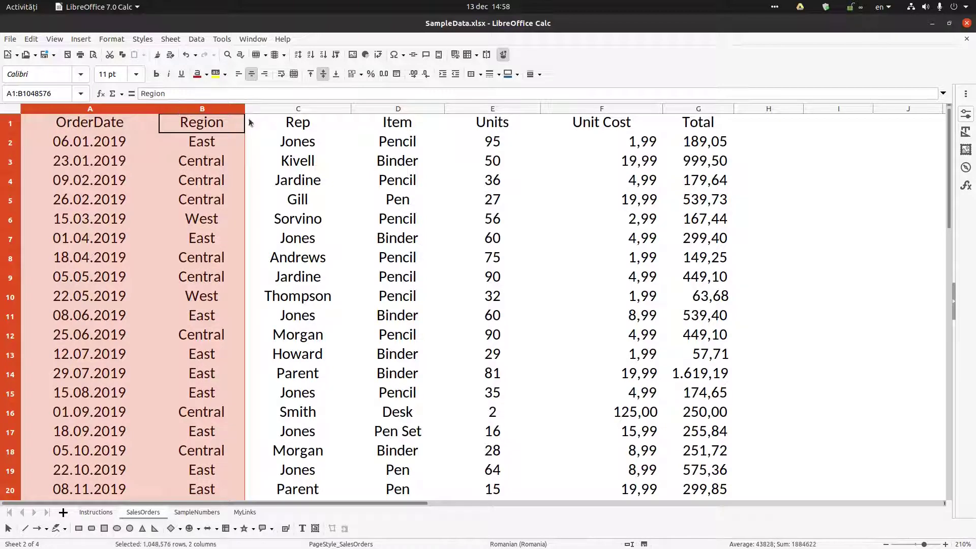
{"action": "left_click", "coordinate": [12, 124]}
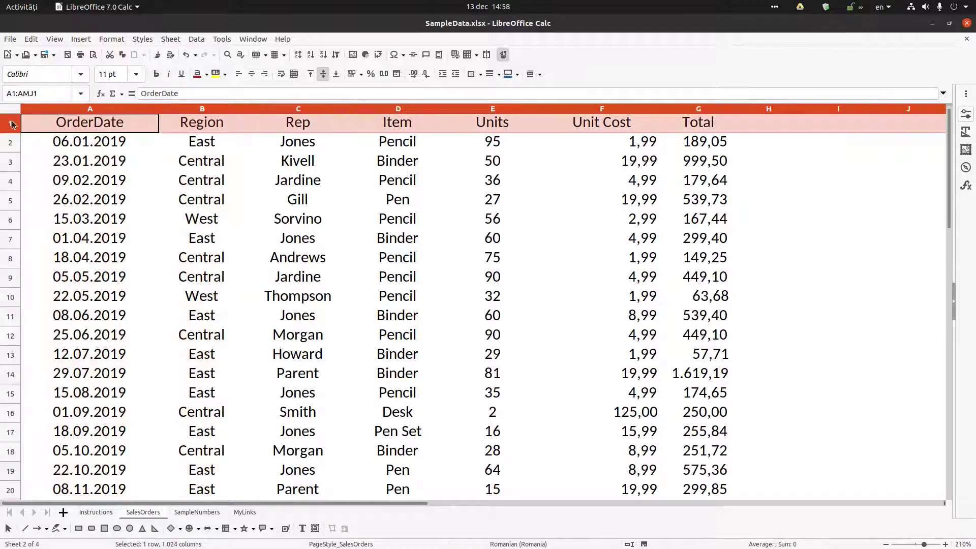
Select cell C2 and split the window above row 2 and left of column C.
{"action": "left_click", "coordinate": [295, 141]}
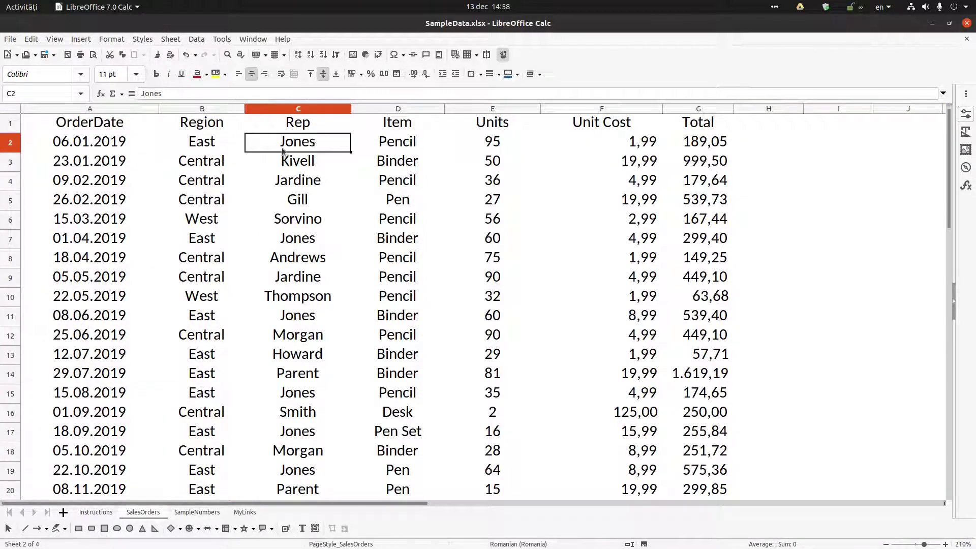
{"action": "left_click", "coordinate": [11, 127]}
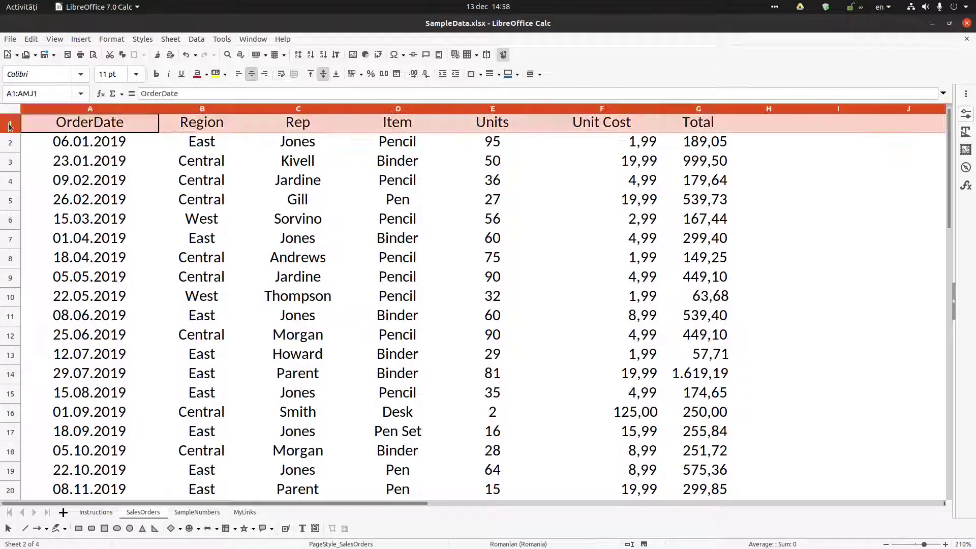
{"action": "left_click", "coordinate": [218, 108]}
{"action": "left_click", "coordinate": [139, 110]}
{"action": "left_click", "coordinate": [296, 144]}
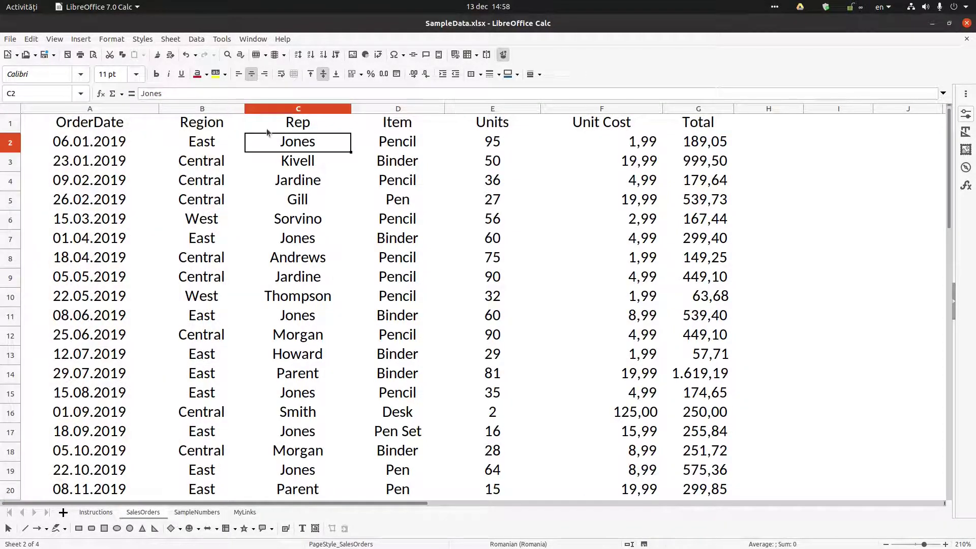
{"action": "left_click", "coordinate": [55, 40]}
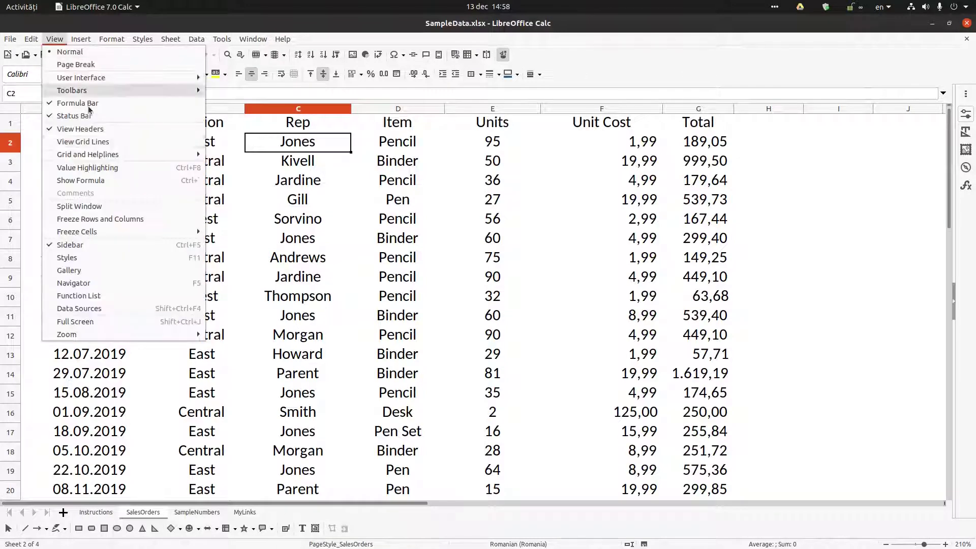
{"action": "left_click", "coordinate": [92, 207]}
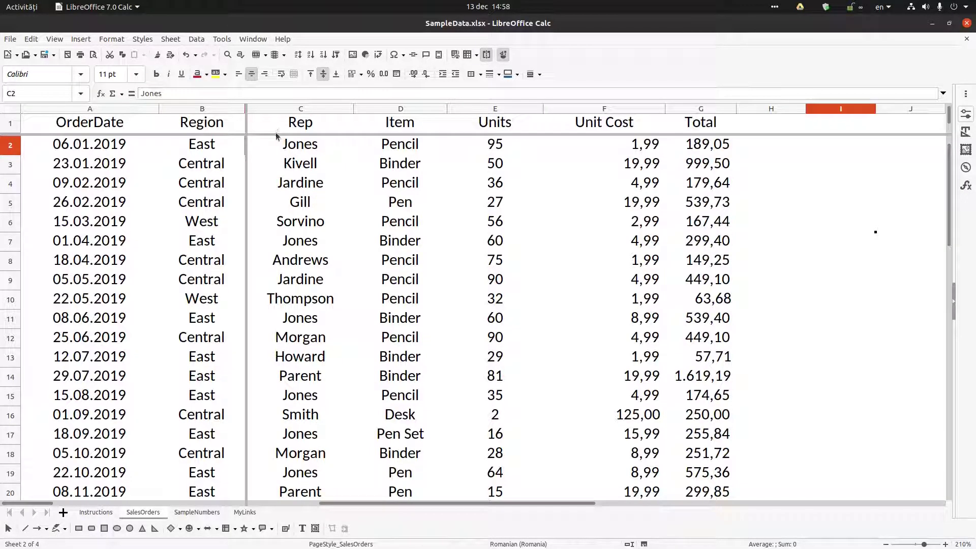
Shift the split lines, then double-click the horizontal and vertical splits to remove them.
{"action": "left_click_drag", "start_coordinate": [277, 136], "coordinate": [257, 139]}
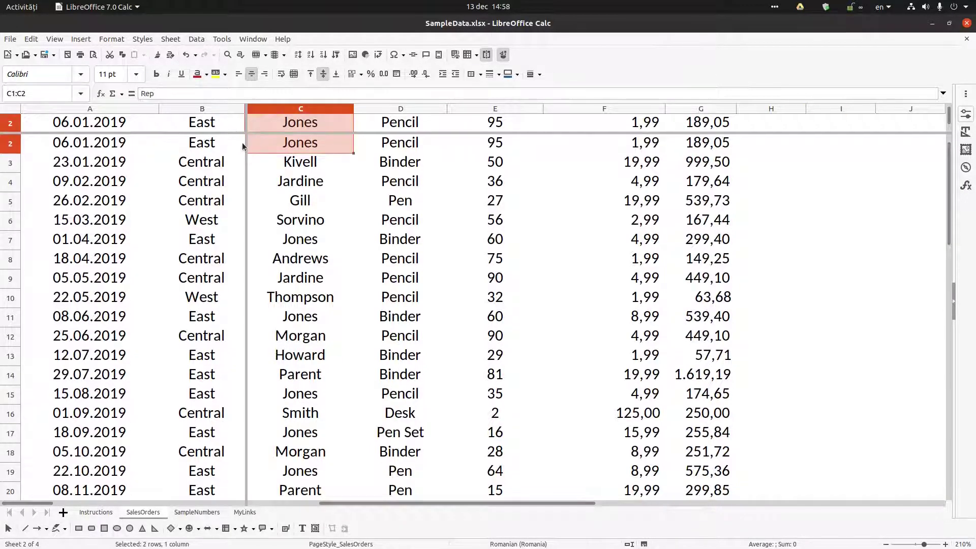
{"action": "left_click", "coordinate": [246, 144]}
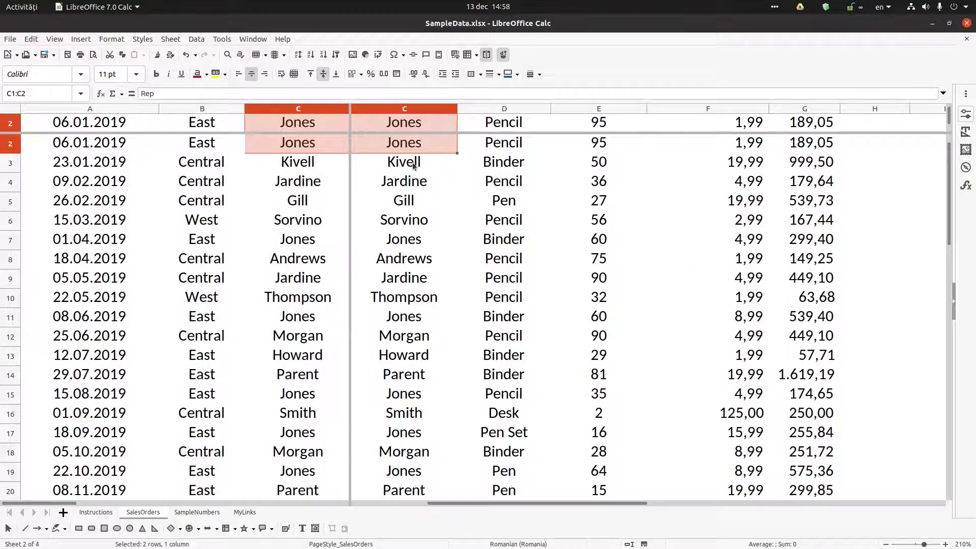
{"action": "double_click", "coordinate": [443, 134]}
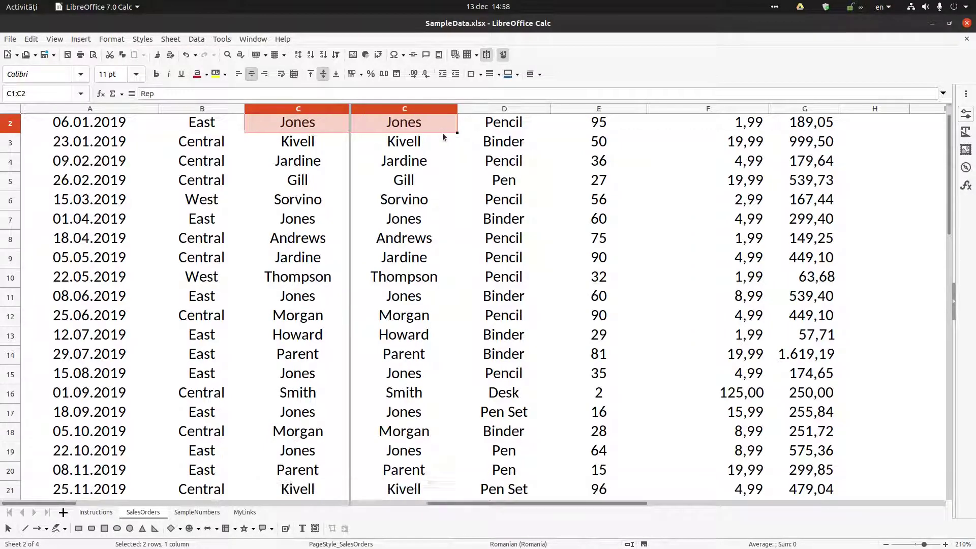
{"action": "double_click", "coordinate": [350, 165]}
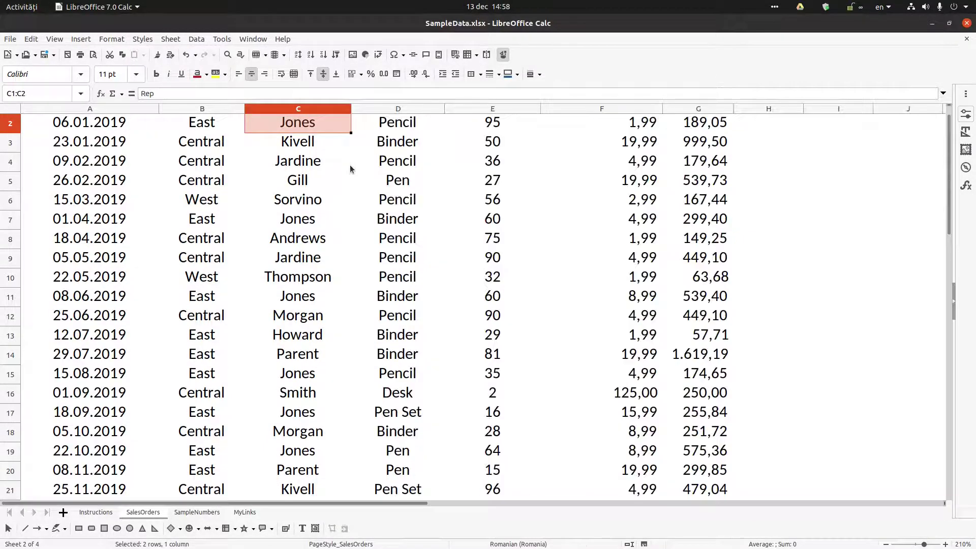
{"action": "left_click", "coordinate": [367, 157]}
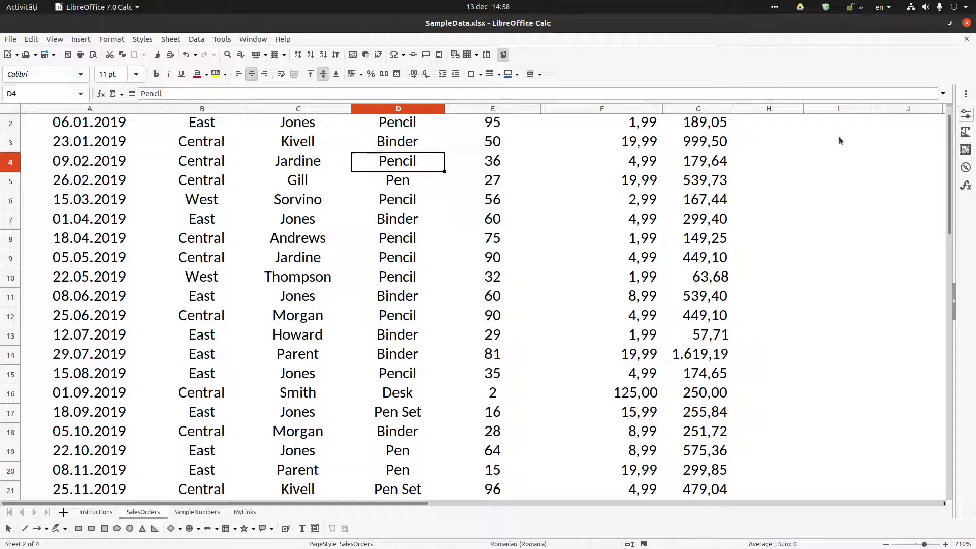
Drag new splits from the scrollbar handles, then drag both off the sheet edges.
{"action": "left_click_drag", "start_coordinate": [950, 105], "coordinate": [949, 161]}
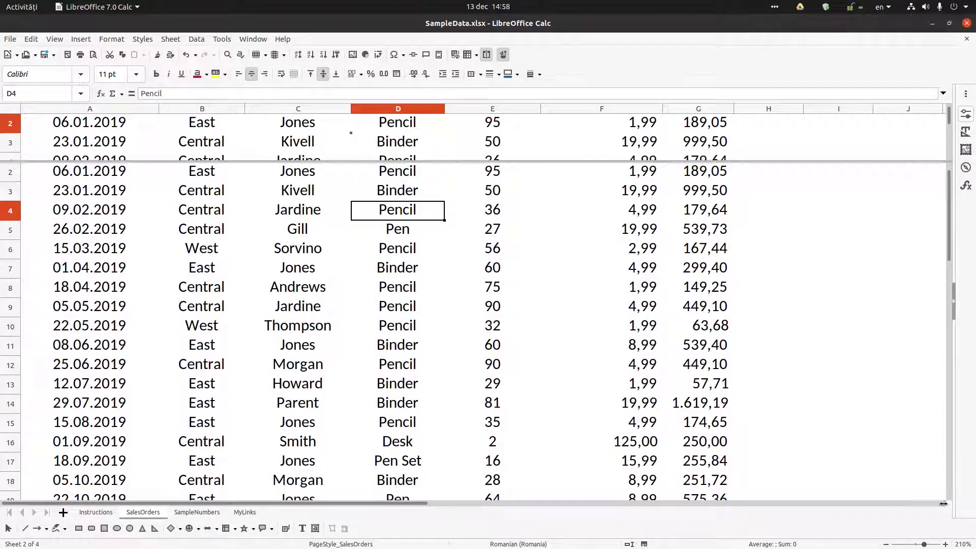
{"action": "left_click_drag", "start_coordinate": [943, 504], "coordinate": [585, 356]}
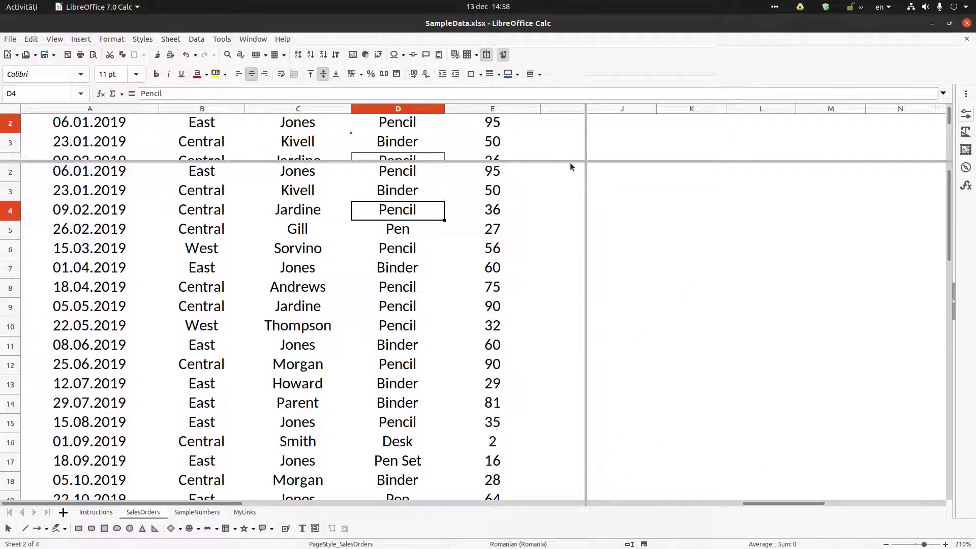
{"action": "left_click_drag", "start_coordinate": [571, 159], "coordinate": [555, 542]}
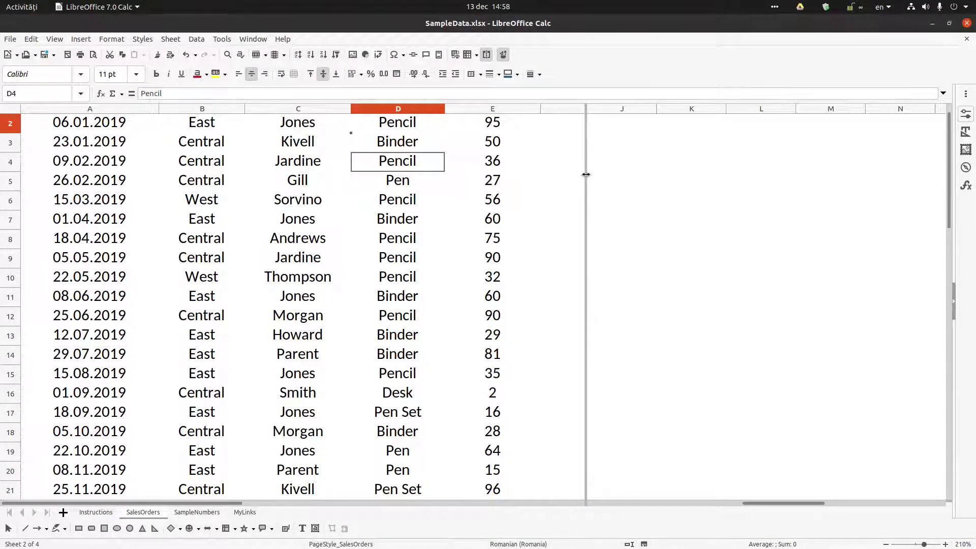
{"action": "left_click_drag", "start_coordinate": [584, 175], "coordinate": [15, 163]}
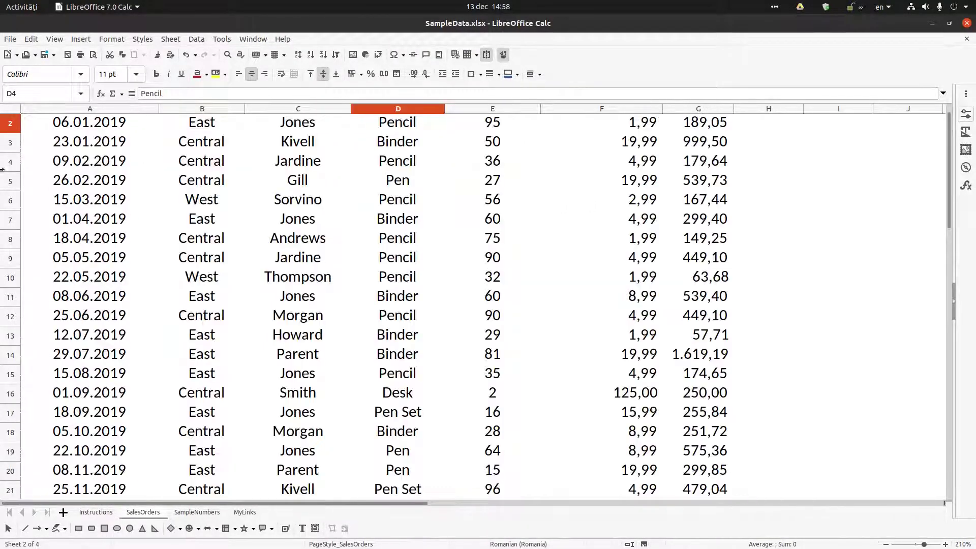
{"action": "left_click", "coordinate": [800, 170]}
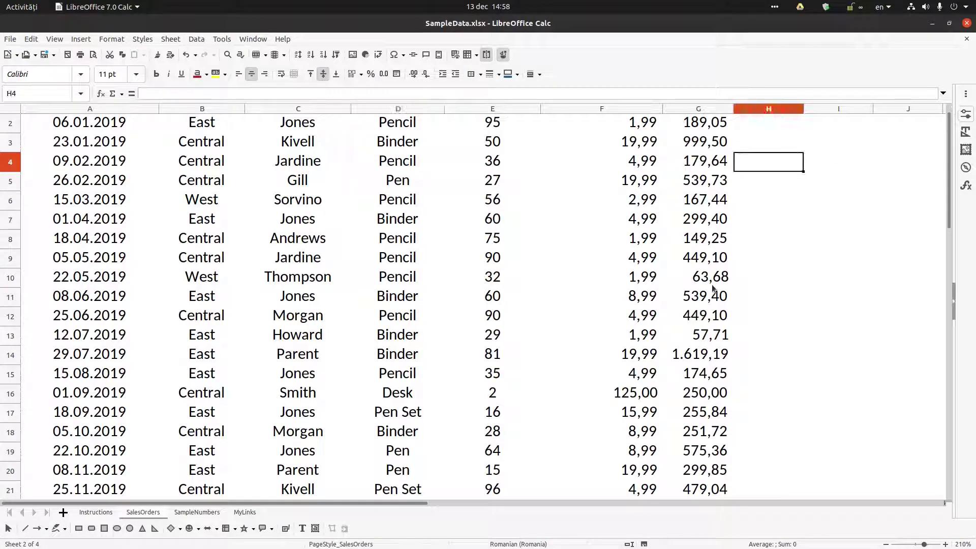
{"action": "left_click_drag", "start_coordinate": [944, 501], "coordinate": [853, 451]}
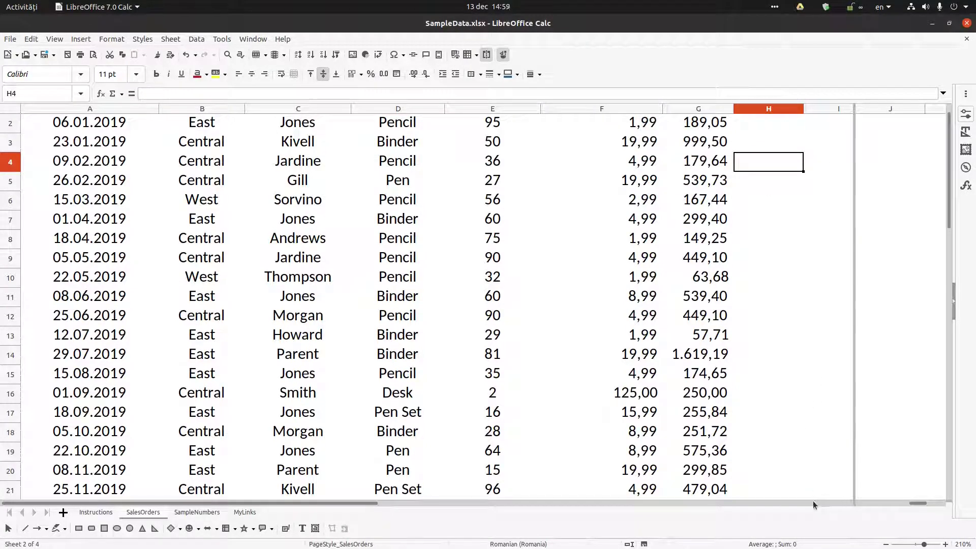
{"action": "left_click_drag", "start_coordinate": [812, 499], "coordinate": [750, 60]}
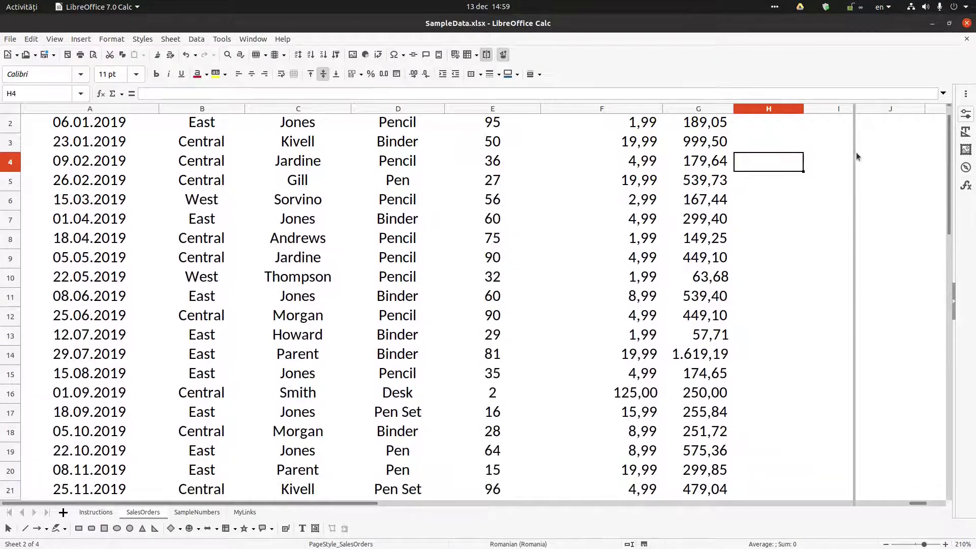
{"action": "left_click_drag", "start_coordinate": [855, 153], "coordinate": [21, 117]}
{"action": "left_click", "coordinate": [398, 200]}
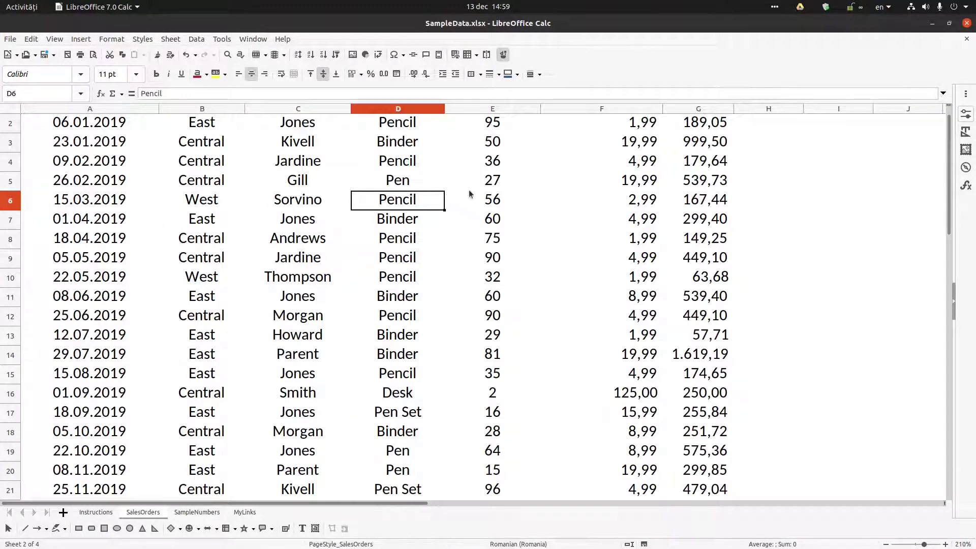
{"action": "scroll", "coordinate": [470, 194], "scroll_direction": "up", "scroll_amount": 1}
{"action": "left_click", "coordinate": [131, 127]}
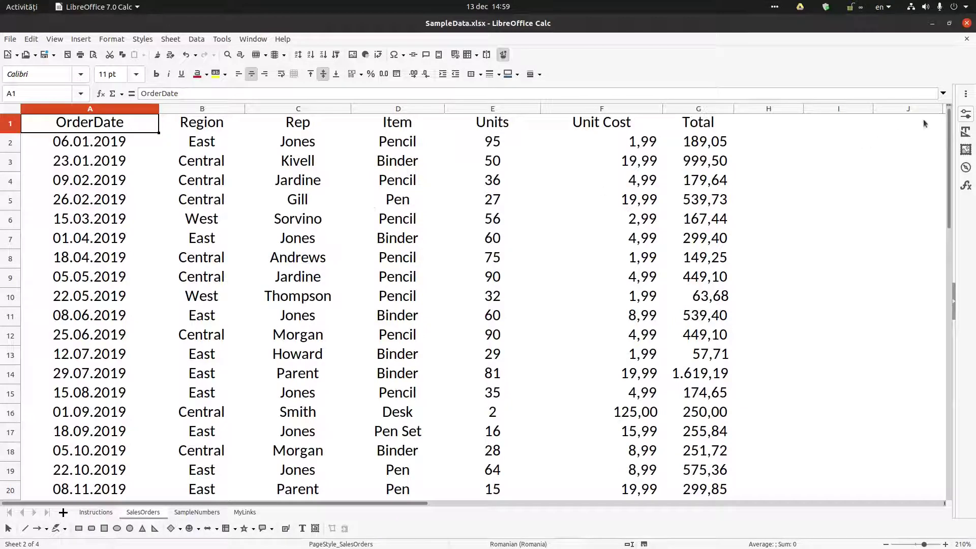
{"action": "left_click_drag", "start_coordinate": [948, 105], "coordinate": [868, 184]}
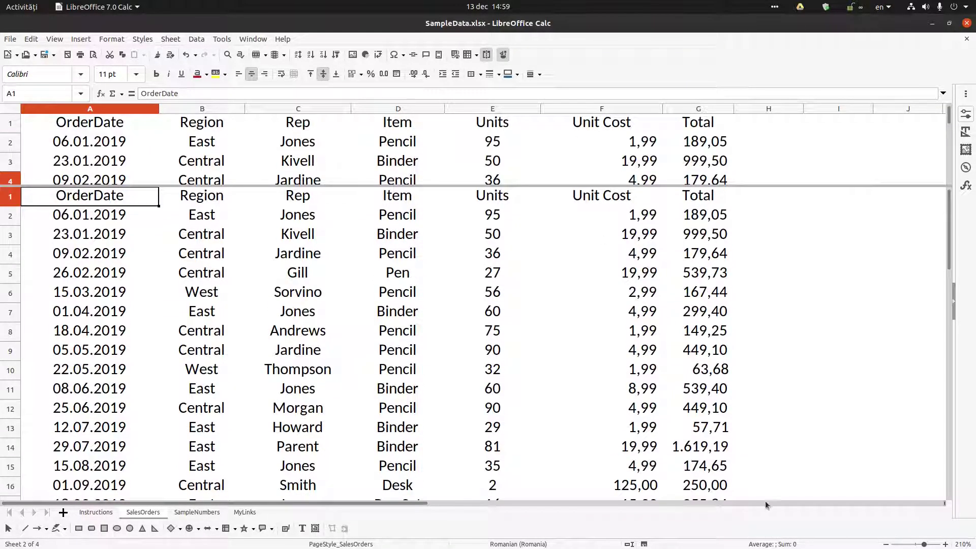
{"action": "left_click_drag", "start_coordinate": [947, 506], "coordinate": [671, 174]}
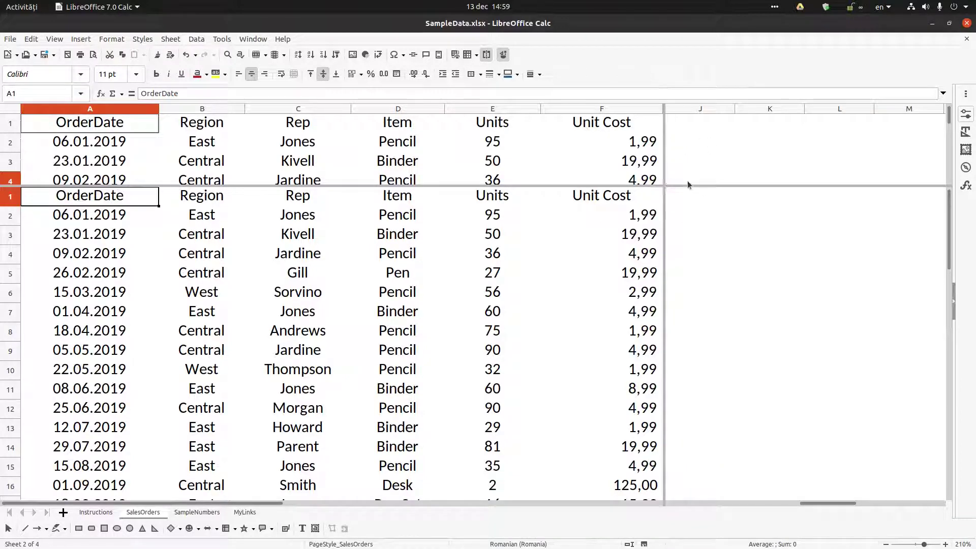
{"action": "left_click", "coordinate": [56, 40]}
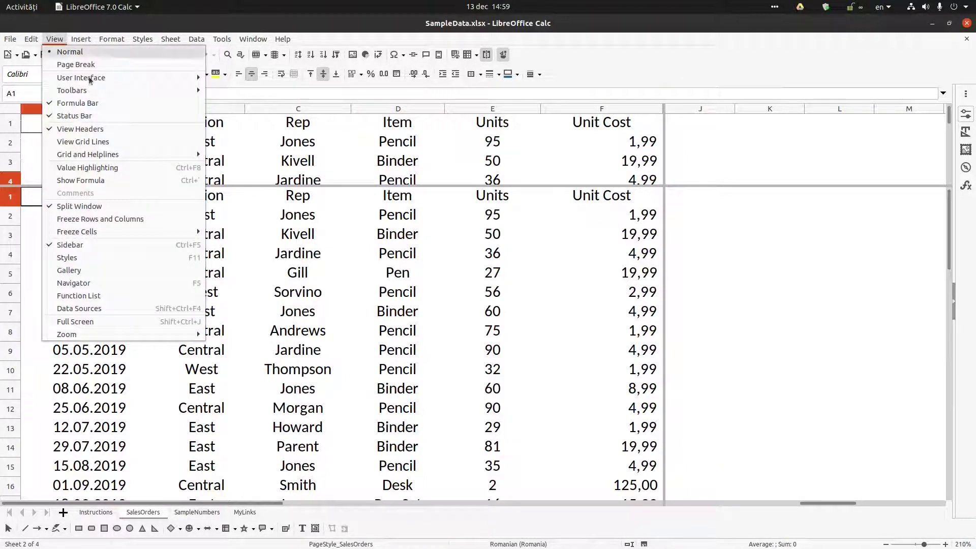
{"action": "left_click", "coordinate": [94, 207]}
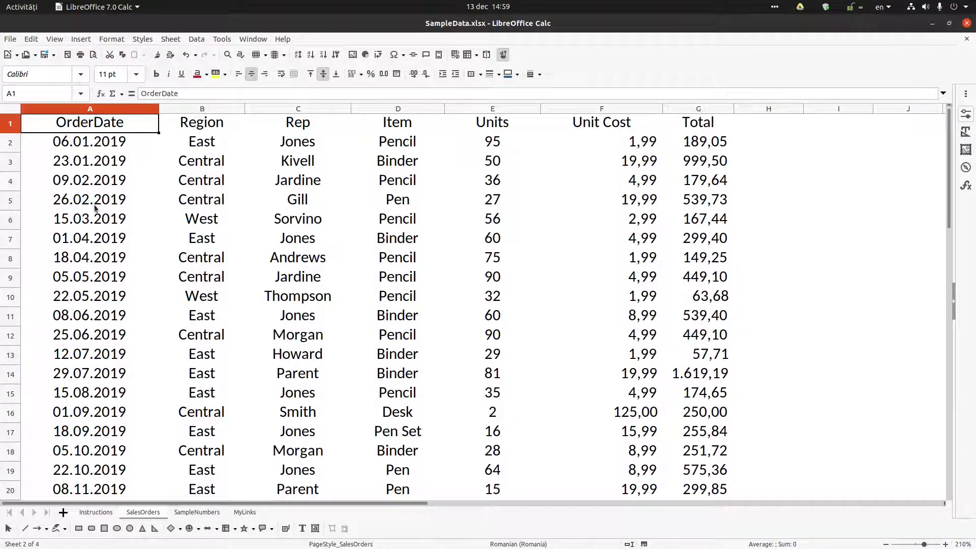
{"action": "left_click", "coordinate": [169, 207]}
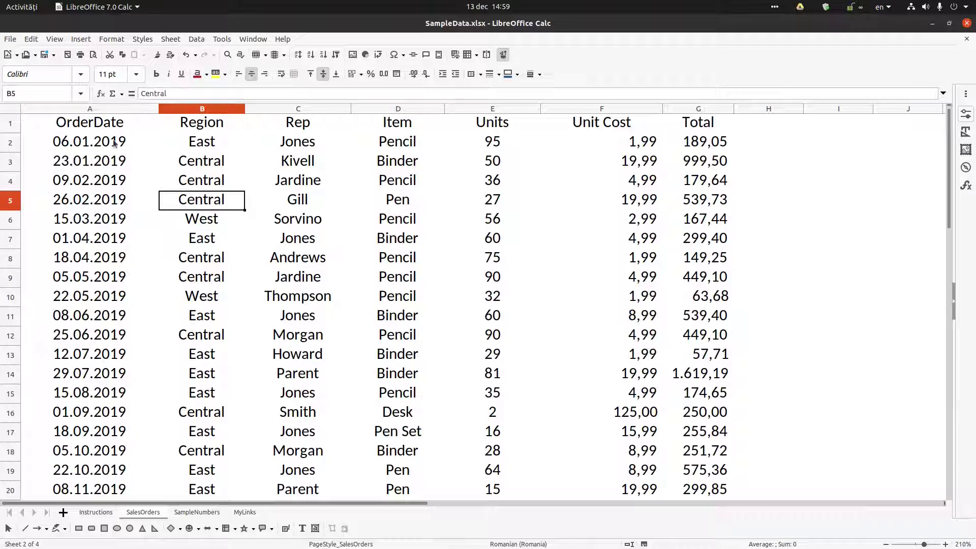
{"action": "left_click", "coordinate": [55, 39]}
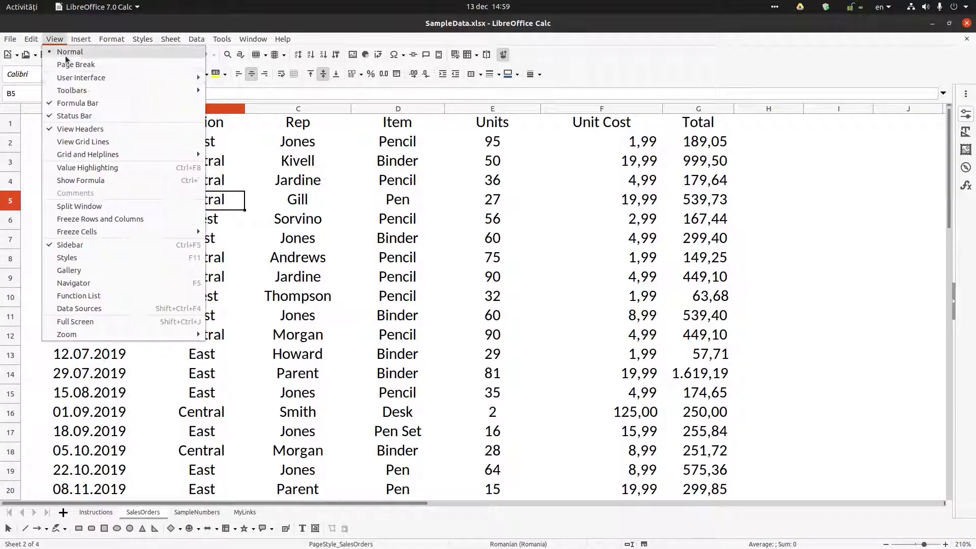
{"action": "left_click", "coordinate": [114, 206]}
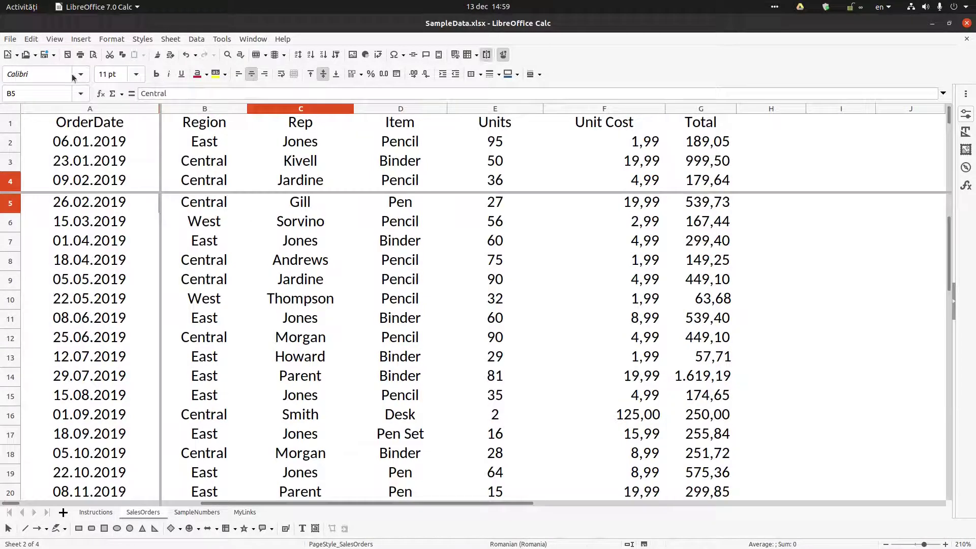
{"action": "left_click", "coordinate": [55, 39]}
{"action": "left_click", "coordinate": [288, 147]}
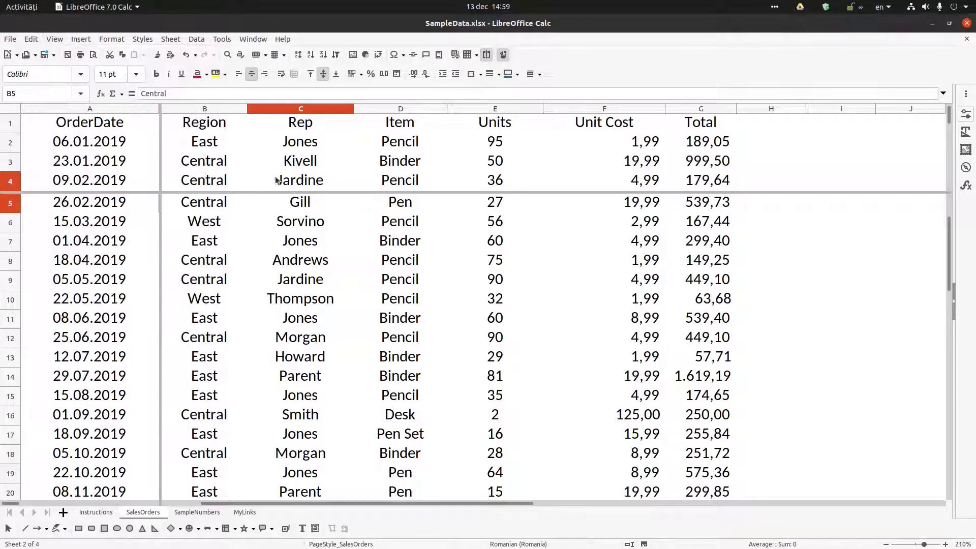
{"action": "left_click", "coordinate": [227, 156]}
{"action": "double_click", "coordinate": [171, 192]}
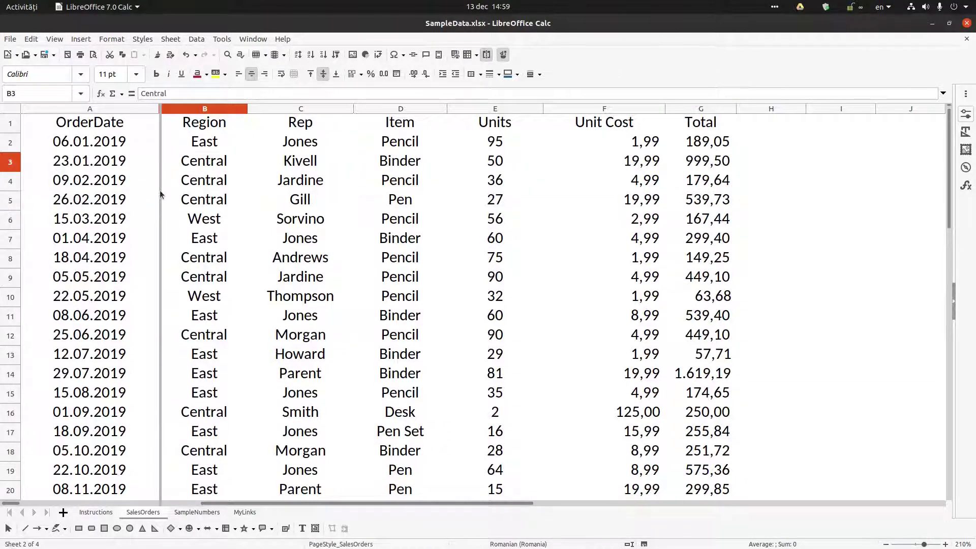
{"action": "double_click", "coordinate": [161, 195]}
{"action": "left_click", "coordinate": [308, 145]}
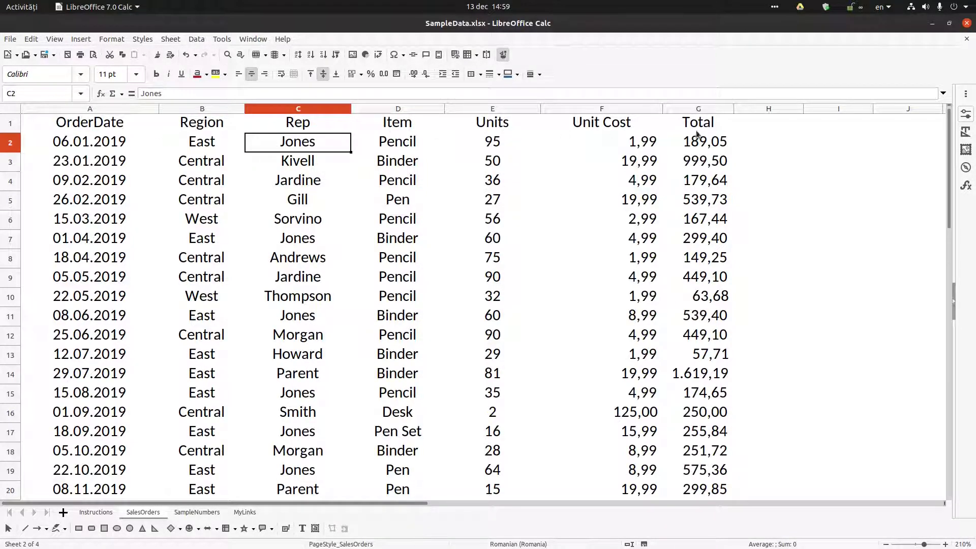
{"action": "left_click_drag", "start_coordinate": [697, 124], "coordinate": [138, 119]}
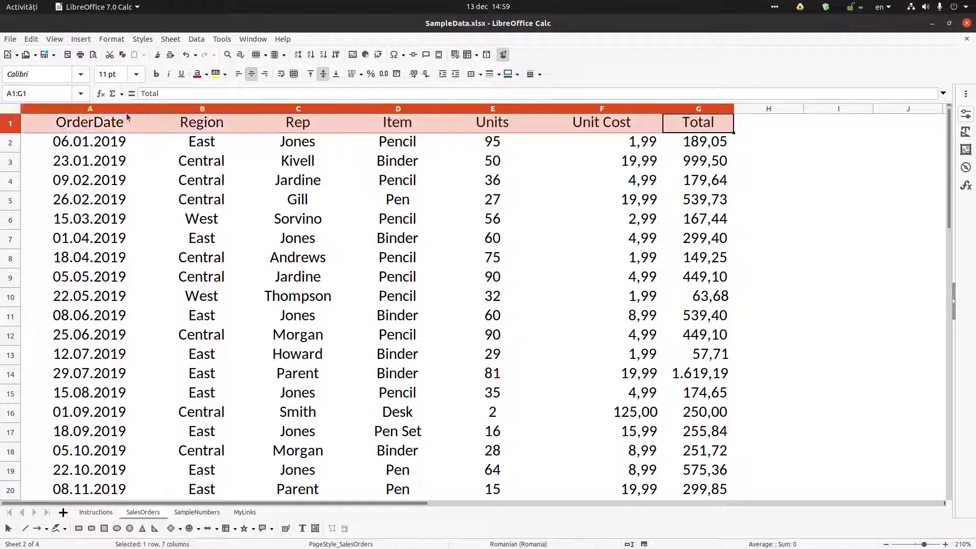
{"action": "left_click", "coordinate": [124, 109]}
{"action": "key", "text": "shift+Right"}
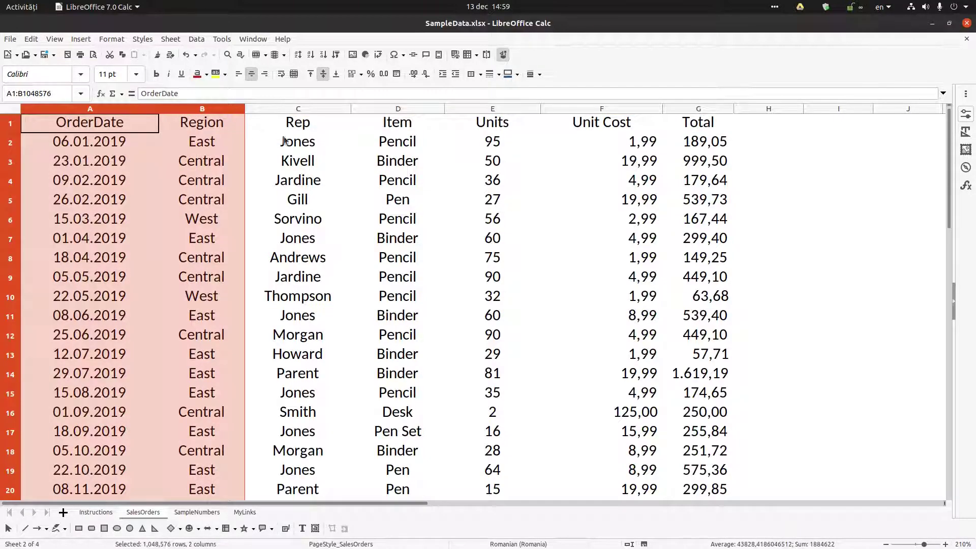
{"action": "left_click", "coordinate": [285, 141]}
{"action": "left_click", "coordinate": [57, 40]}
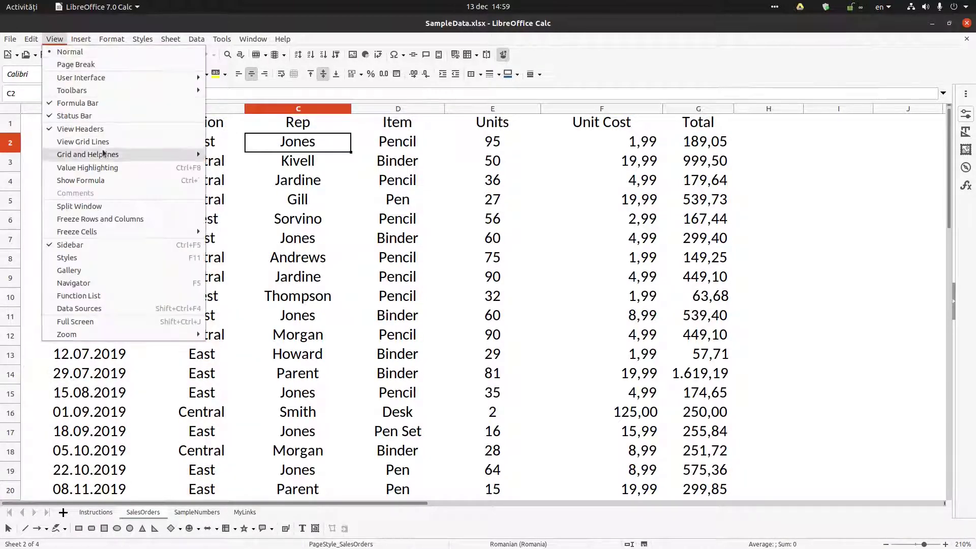
{"action": "left_click", "coordinate": [121, 206]}
{"action": "left_click", "coordinate": [58, 41]}
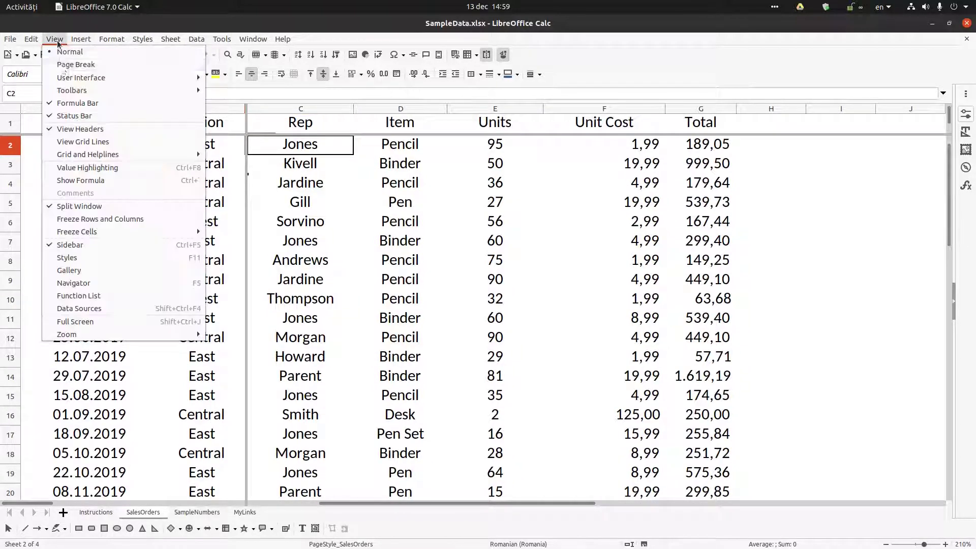
{"action": "left_click", "coordinate": [109, 206]}
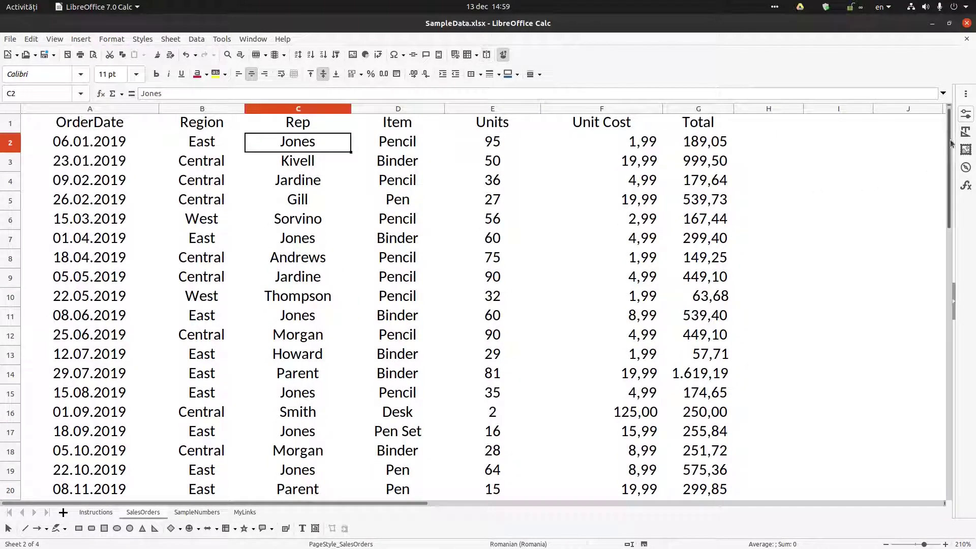
{"action": "left_click_drag", "start_coordinate": [948, 105], "coordinate": [920, 131]}
{"action": "scroll", "coordinate": [732, 191], "scroll_direction": "down", "scroll_amount": 4}
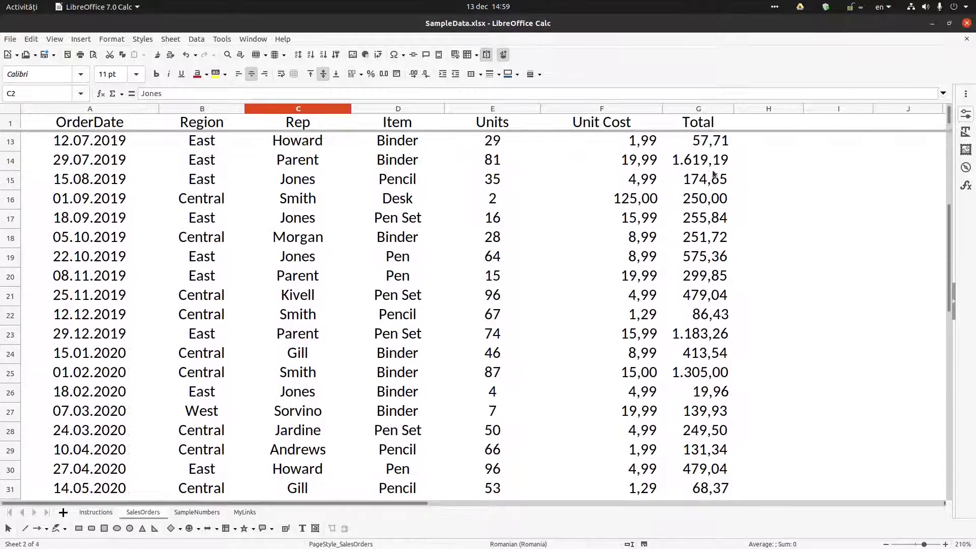
{"action": "left_click_drag", "start_coordinate": [715, 130], "coordinate": [712, 112]}
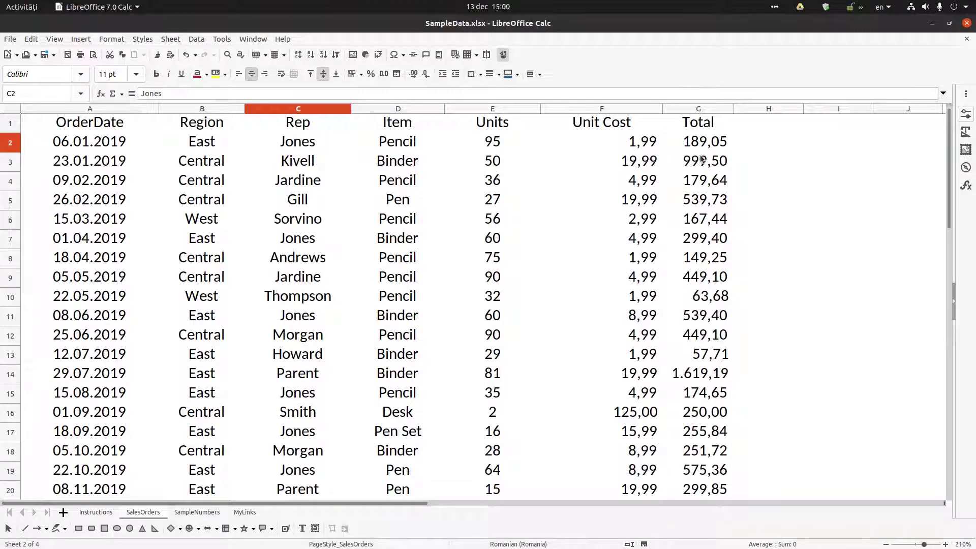
{"action": "left_click", "coordinate": [717, 149]}
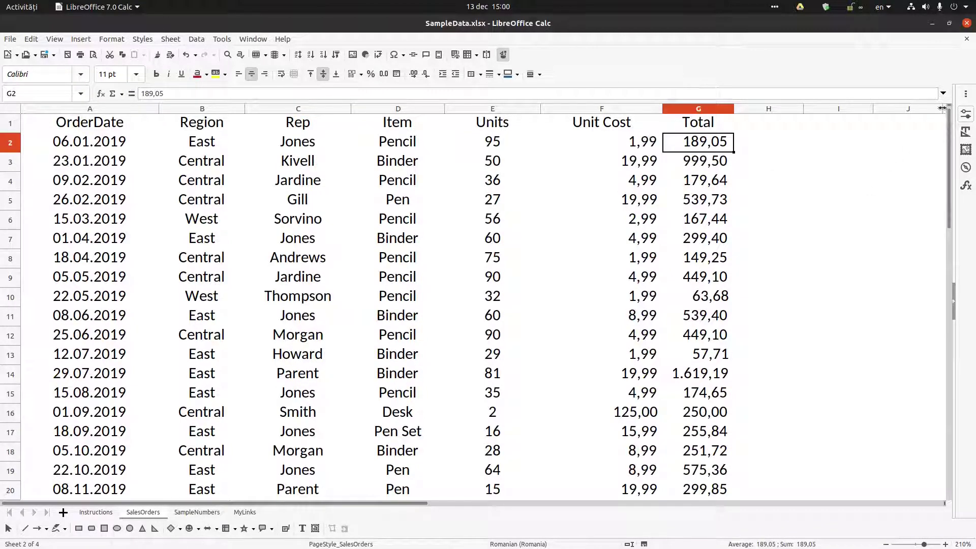
{"action": "left_click_drag", "start_coordinate": [948, 106], "coordinate": [667, 142]}
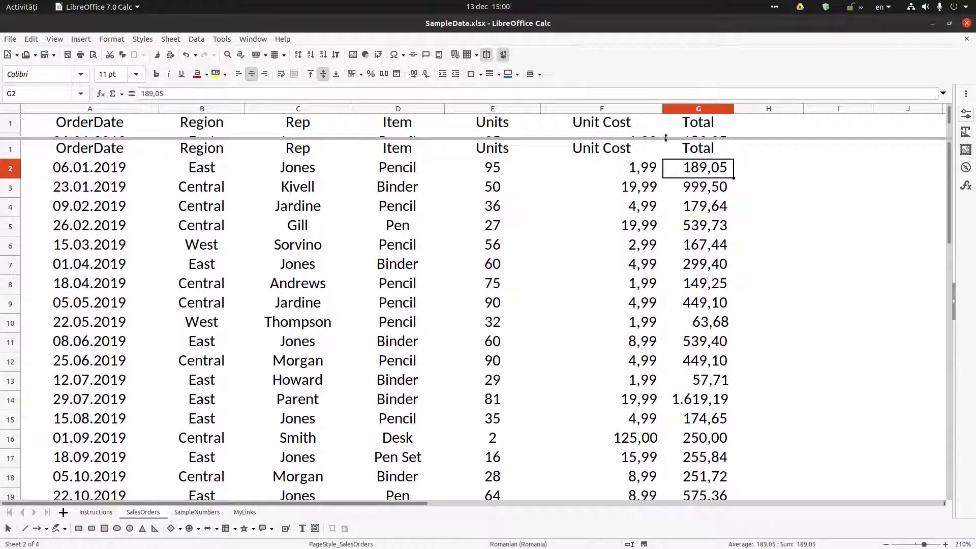
{"action": "left_click", "coordinate": [638, 143]}
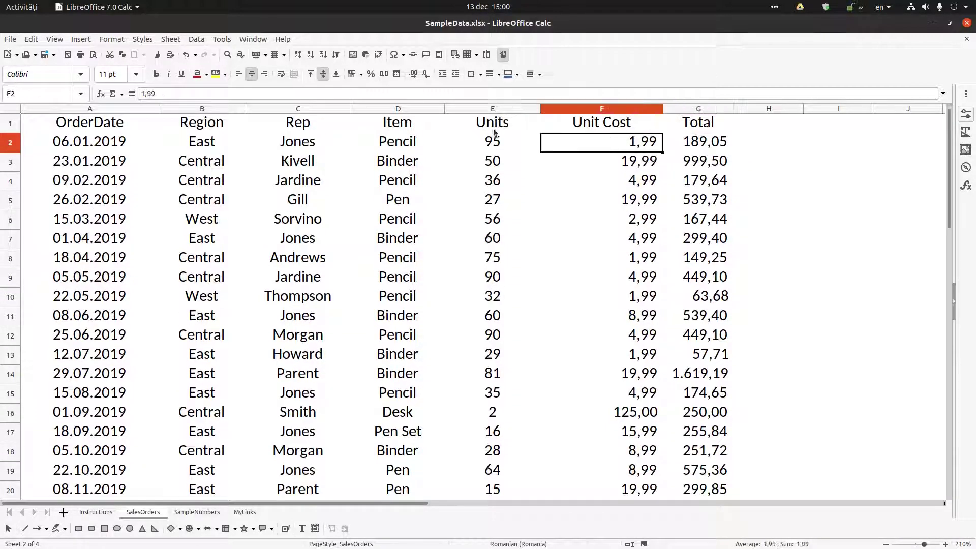
Use Help > About LibreOffice to display version 7.0.4.1.
{"action": "left_click", "coordinate": [283, 38]}
{"action": "left_click", "coordinate": [548, 218]}
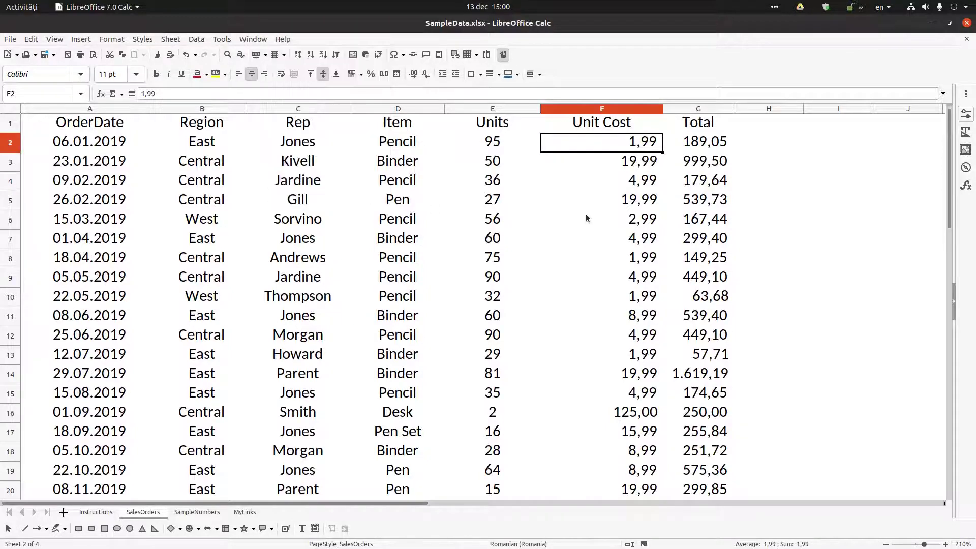